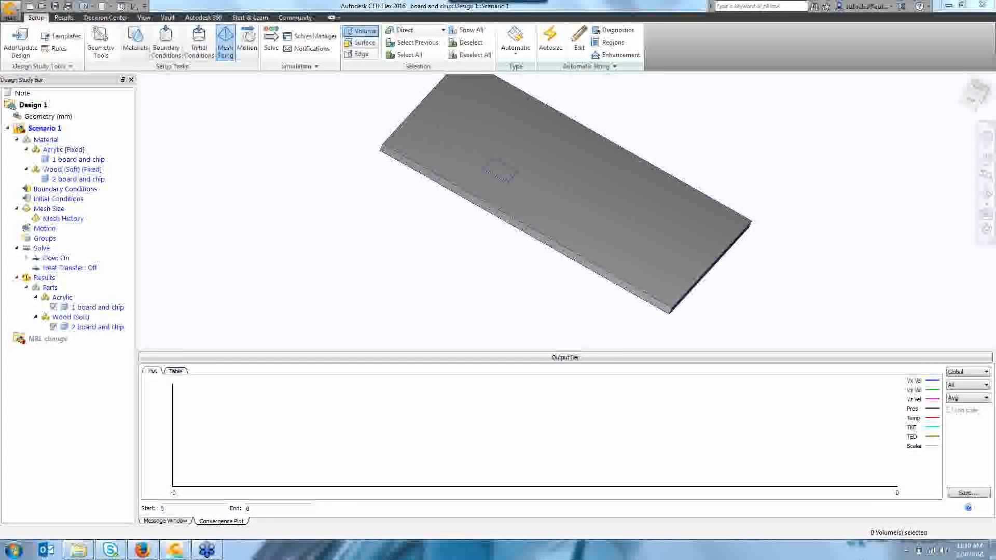
Switch mesh sizing to Manual to open the Mesh Sizes dialog and request an automatic size.
click(518, 58)
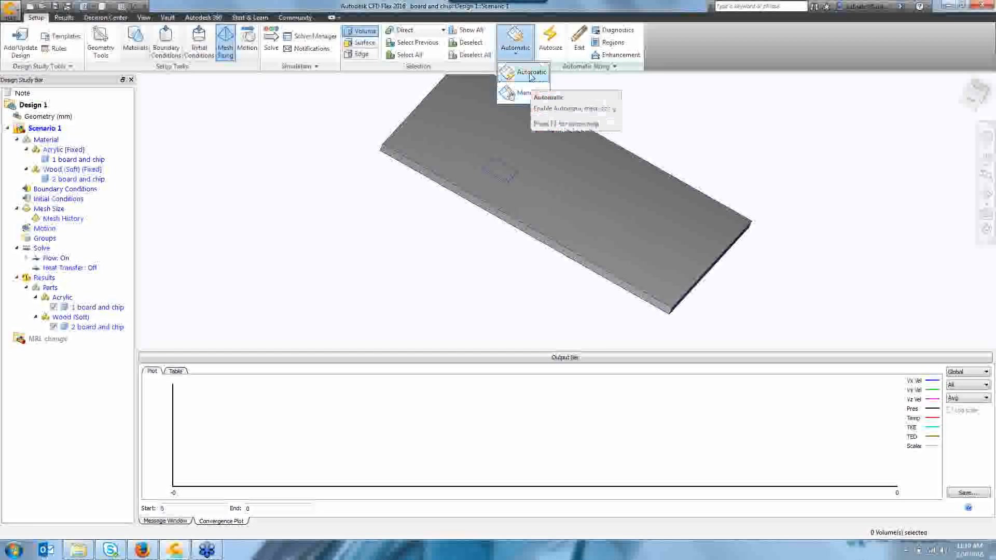
click(510, 95)
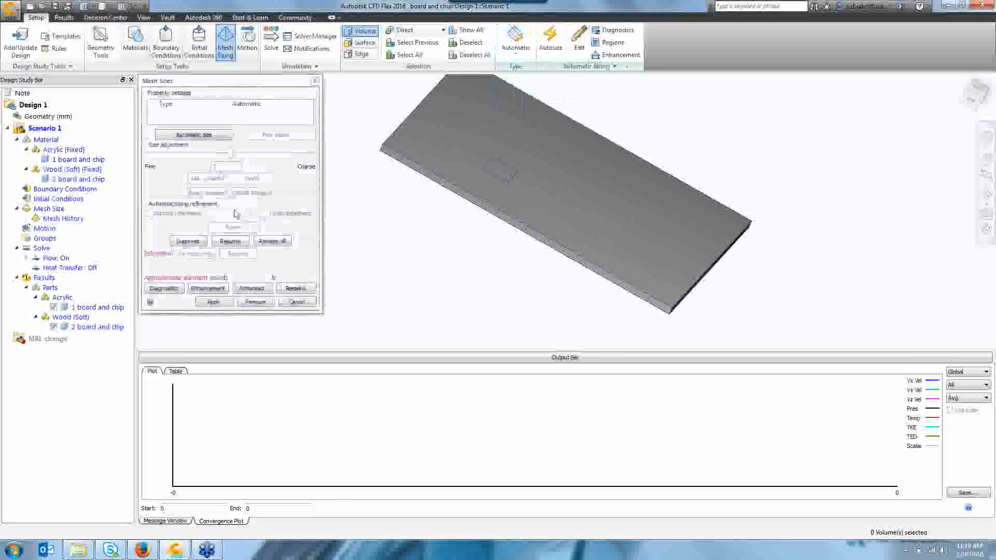
click(205, 139)
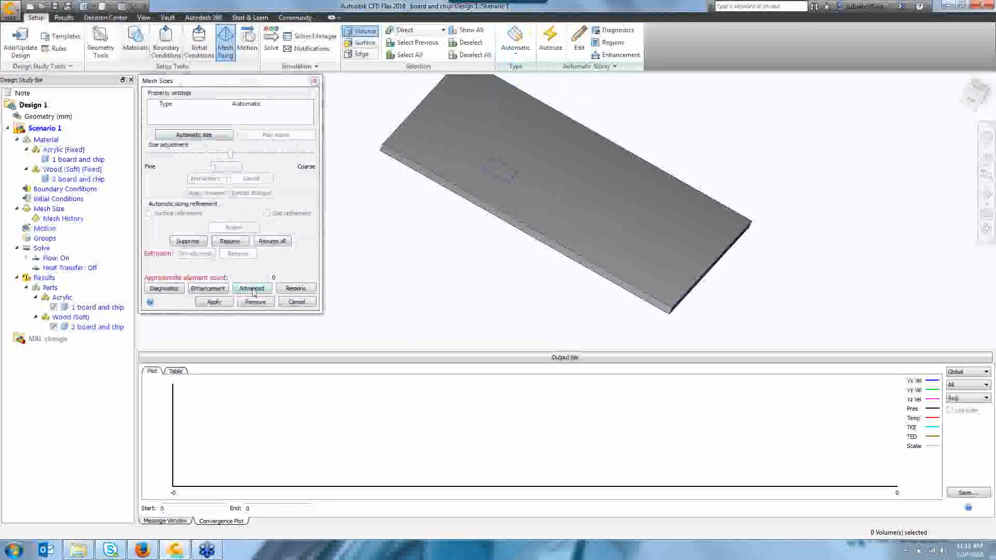
click(253, 289)
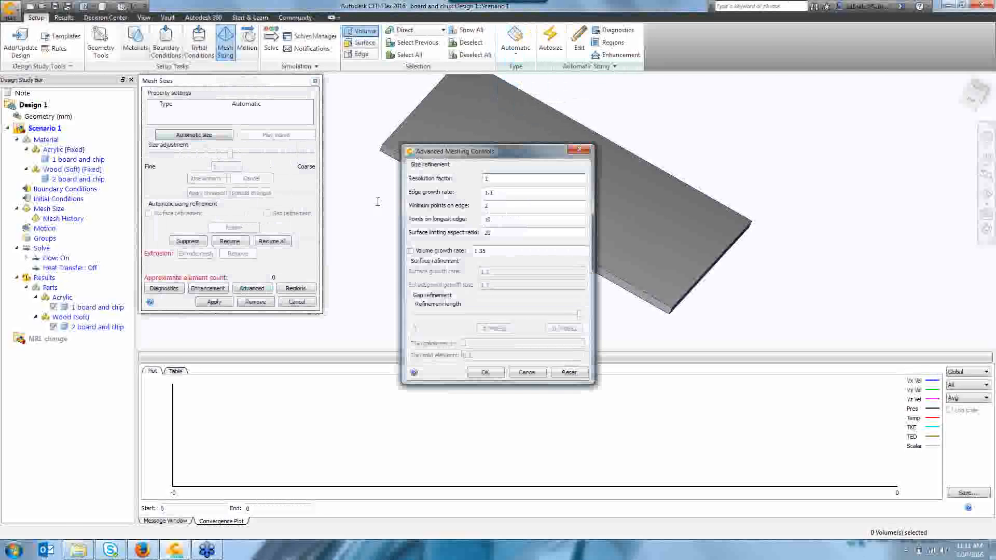
click(505, 178)
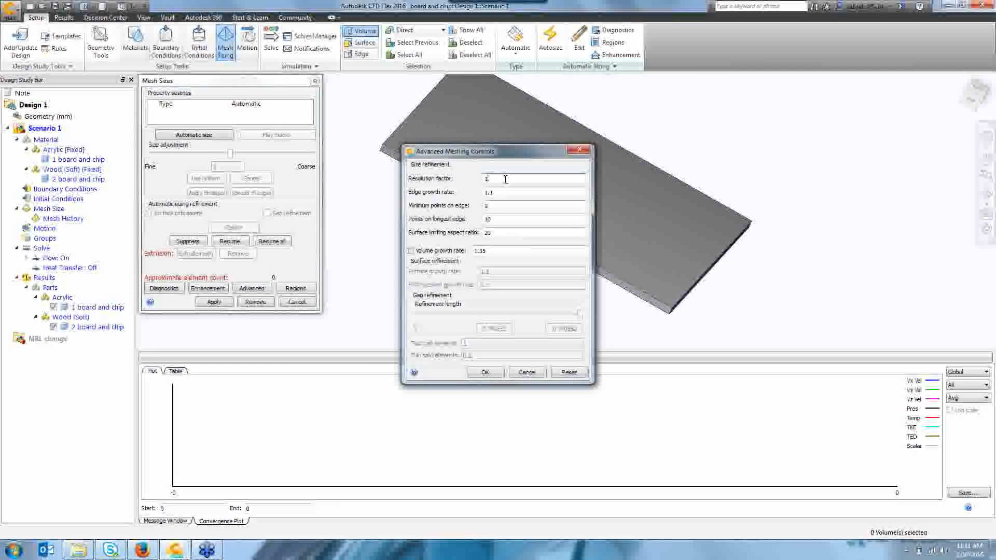
key(BackSpace)
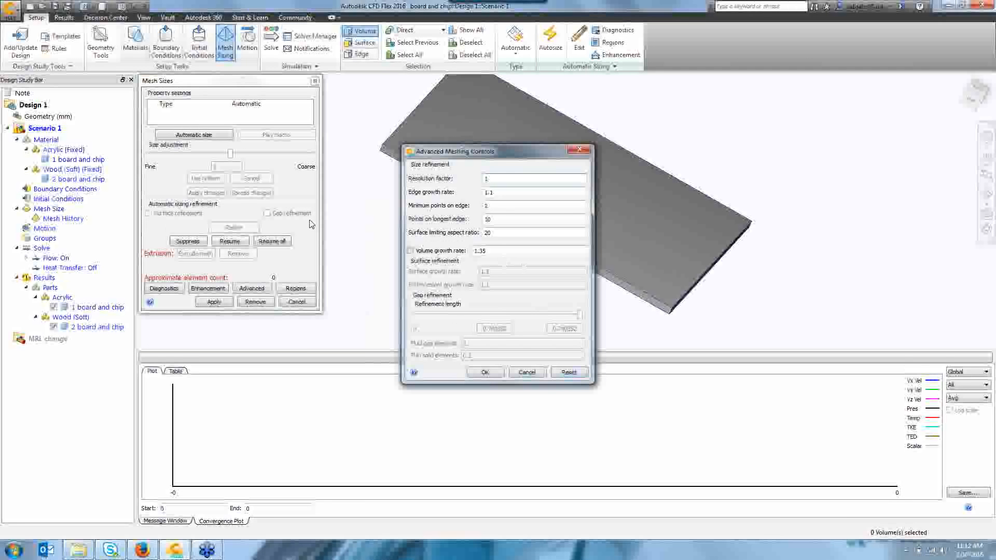
click(579, 151)
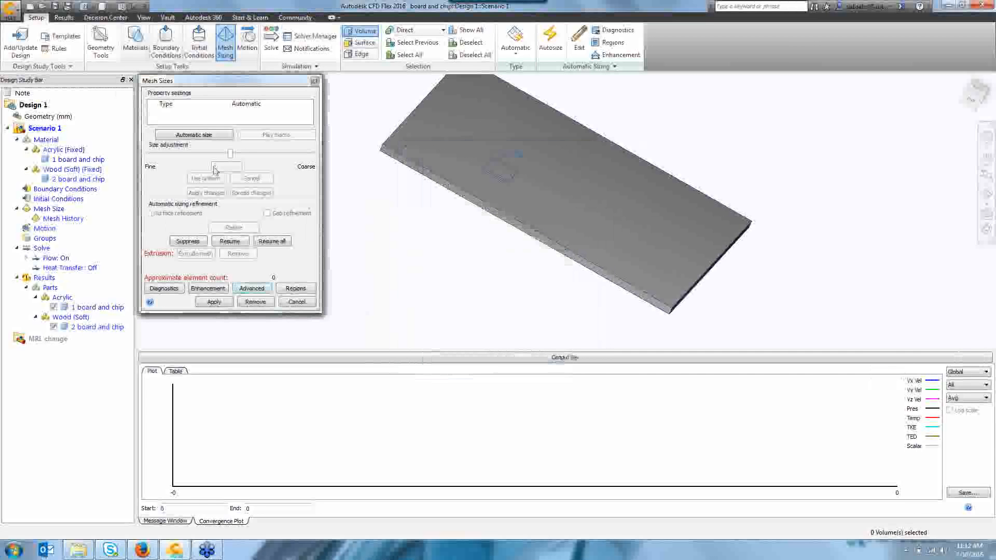
Apply automatic mesh sizing and enable both surface refinement and gap refinement.
click(199, 136)
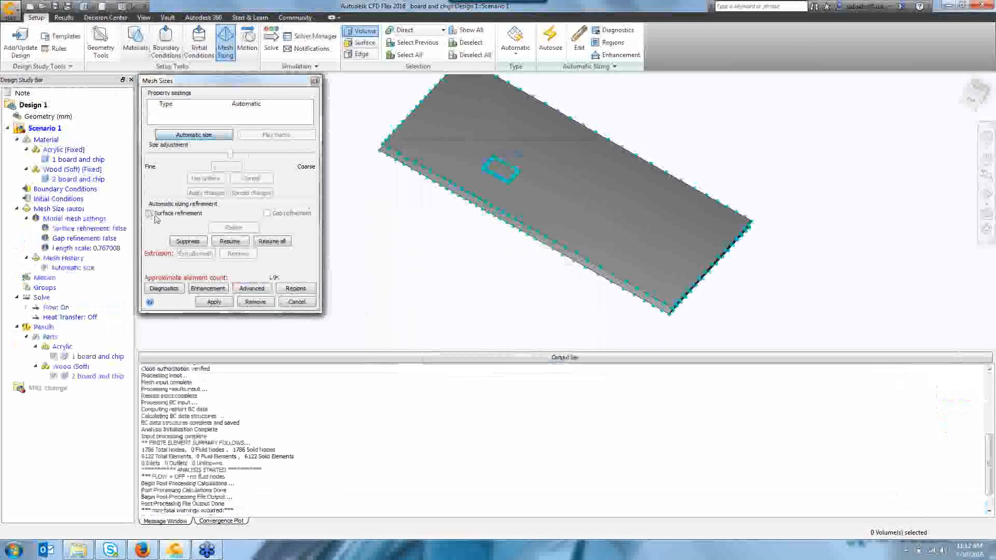
click(150, 213)
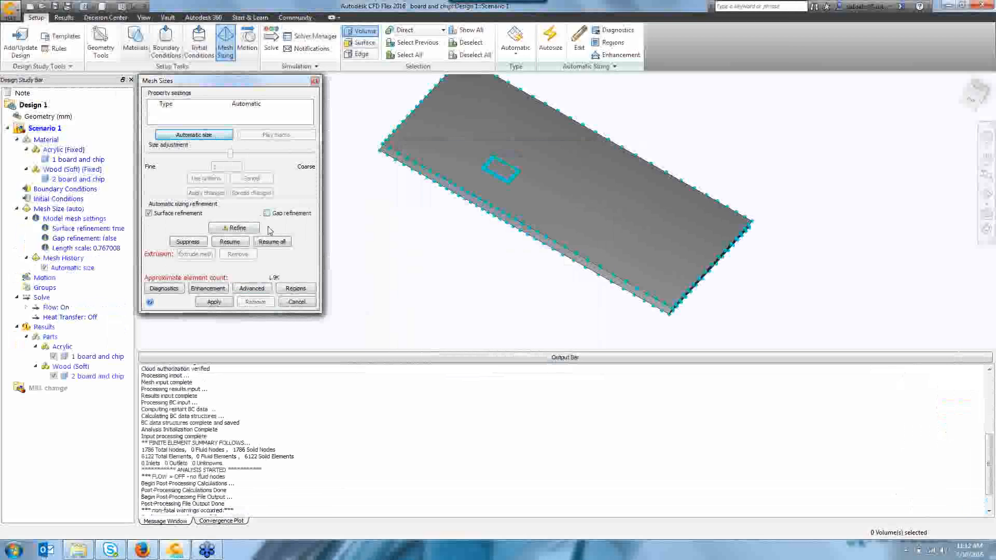
click(267, 213)
Inspect the gap refinement settings in the advanced meshing controls, then close them.
click(251, 288)
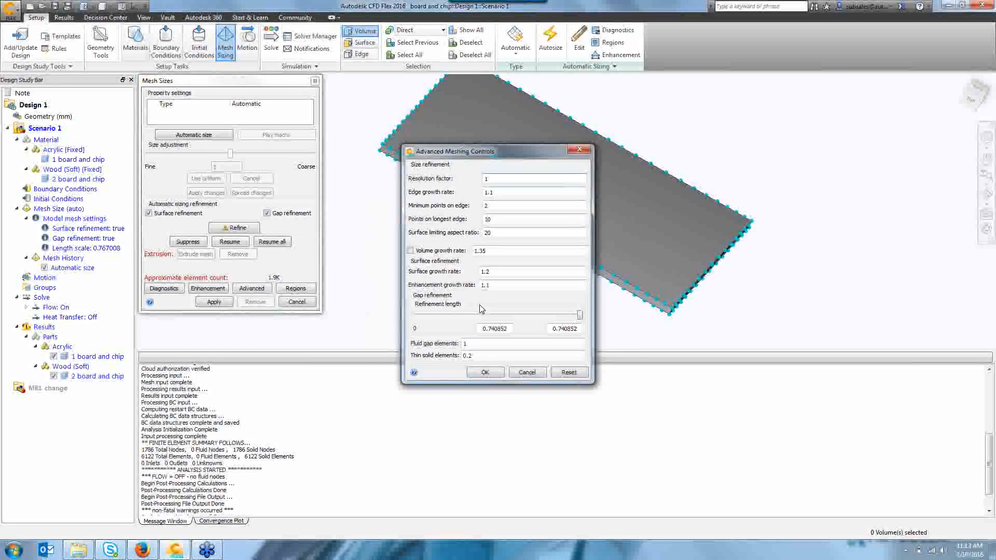
click(488, 344)
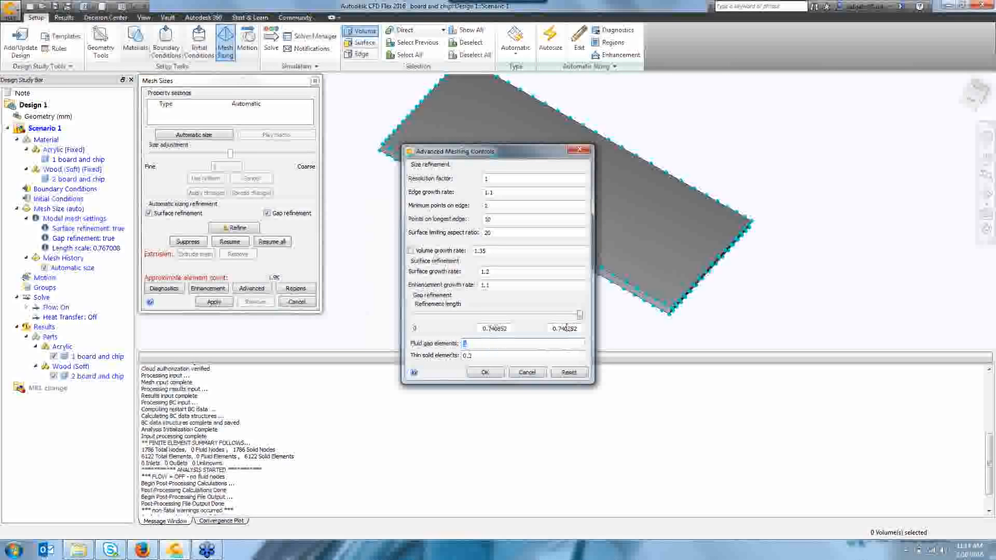
double_click(487, 327)
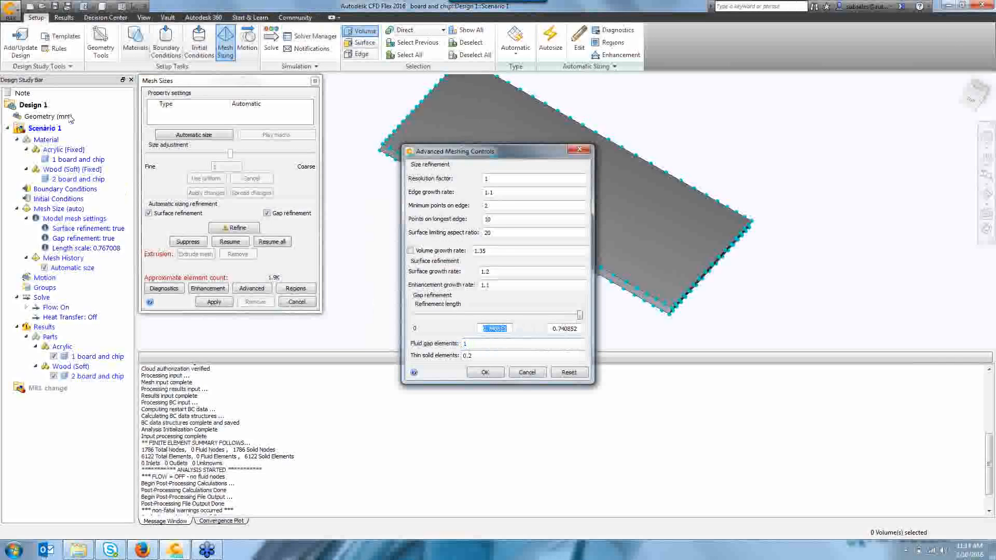
click(586, 150)
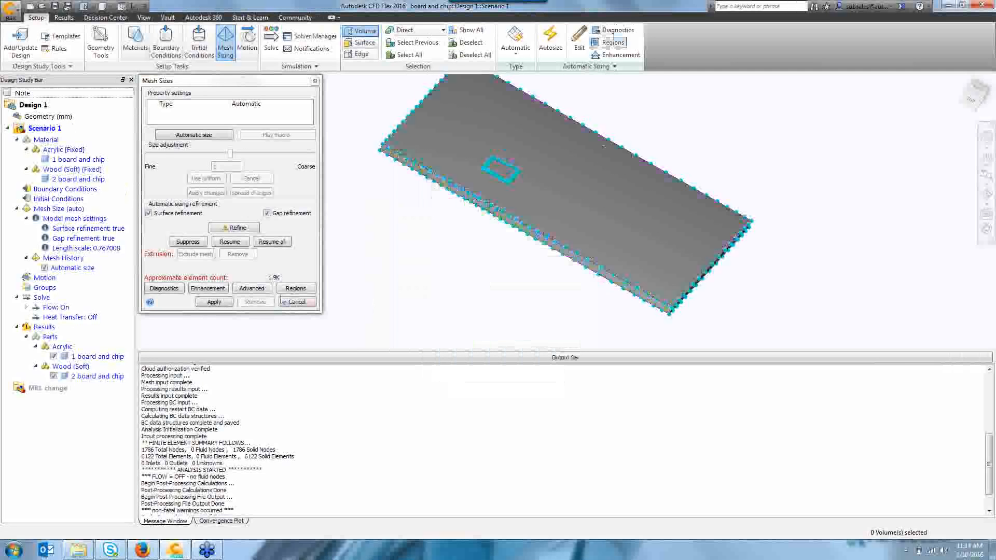
Open mesh Diagnostics and examine the highlighted problem edges around the chip.
click(615, 35)
drag(108, 48, 219, 108)
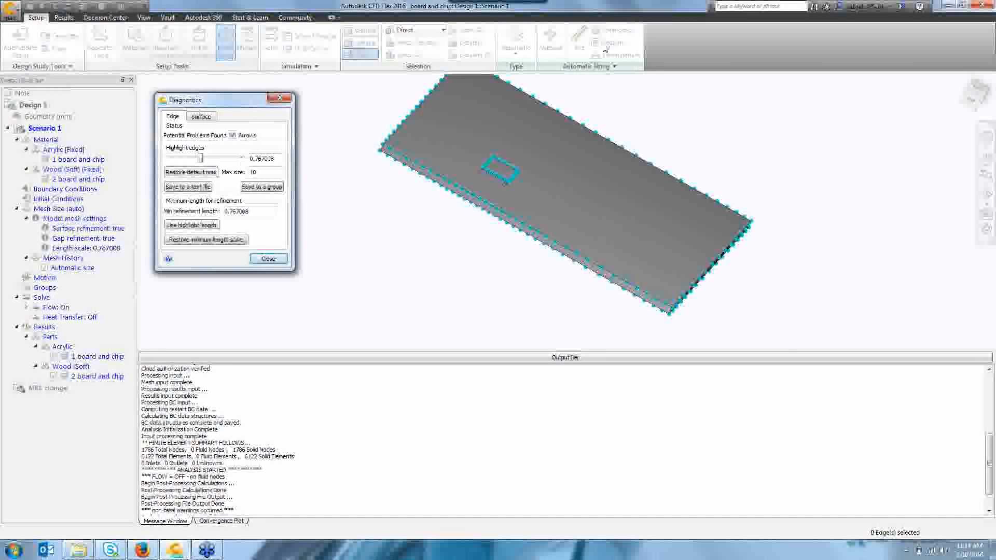
scroll(507, 184, up, 6)
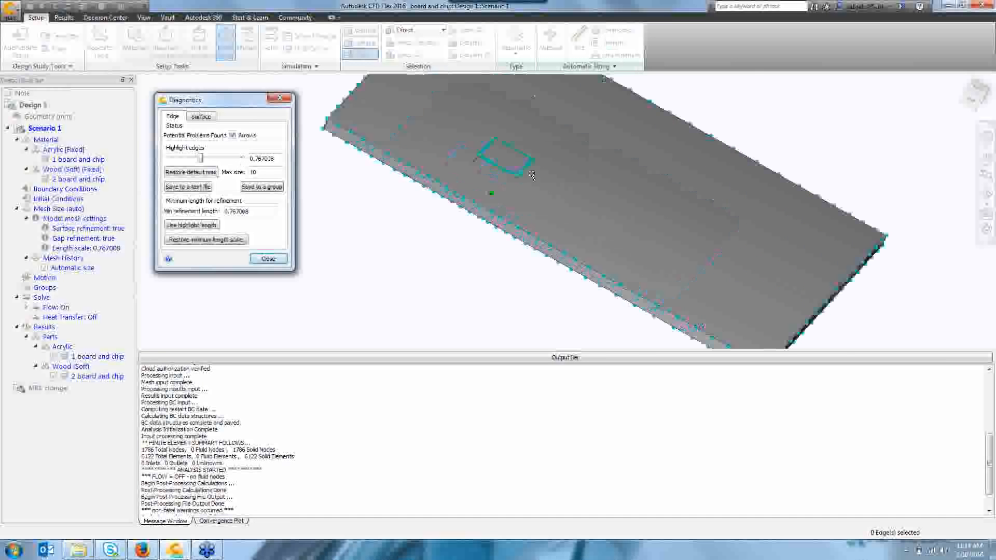
scroll(507, 183, up, 3)
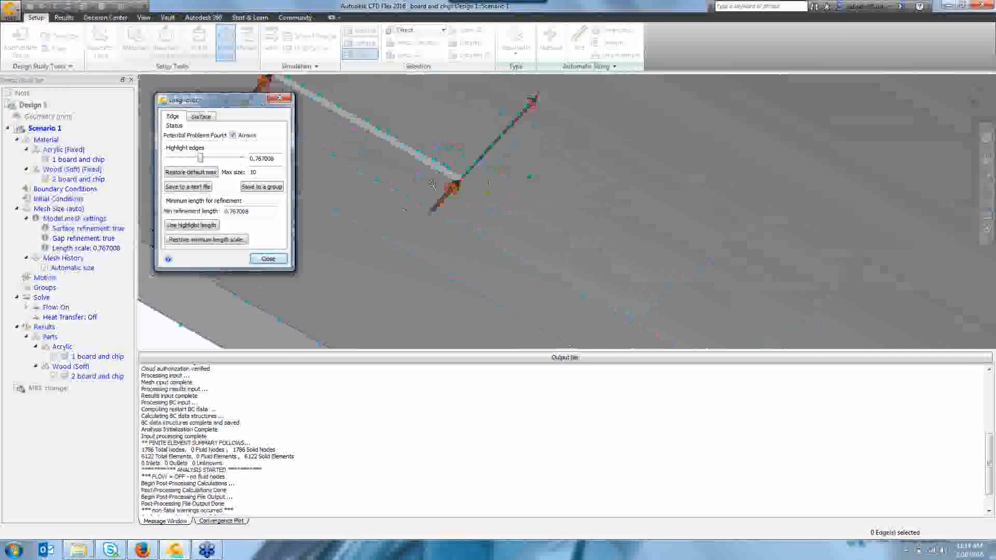
scroll(699, 202, down, 3)
scroll(699, 203, down, 2)
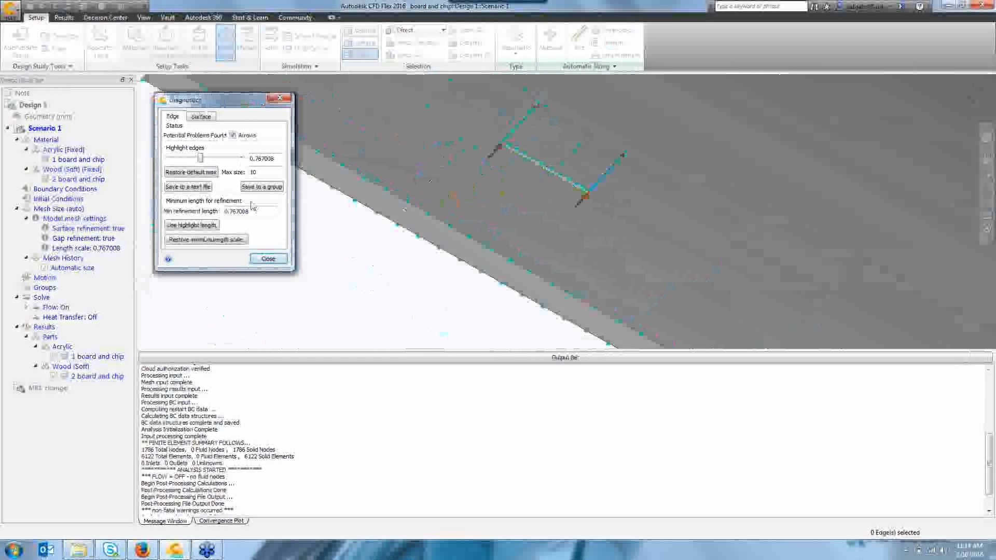
scroll(587, 195, up, 5)
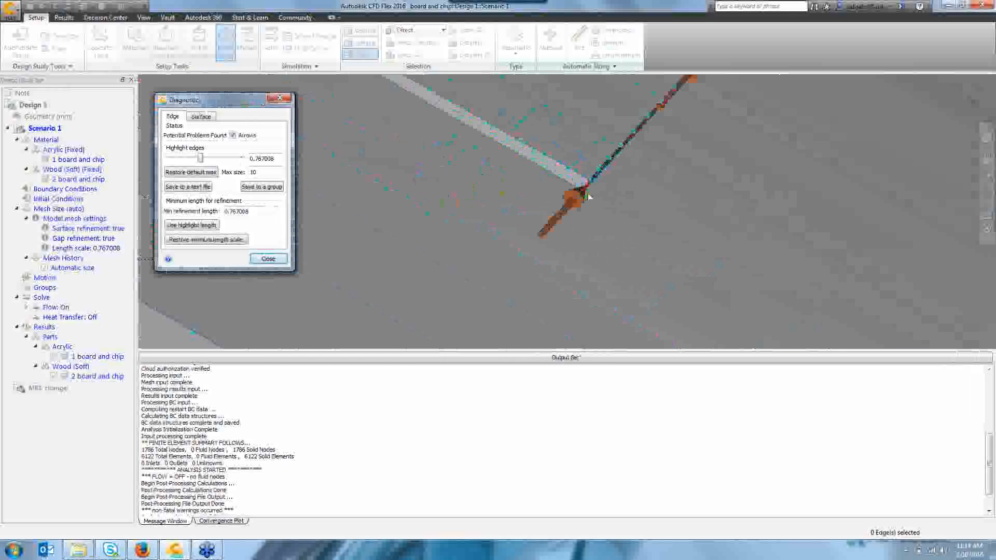
click(589, 197)
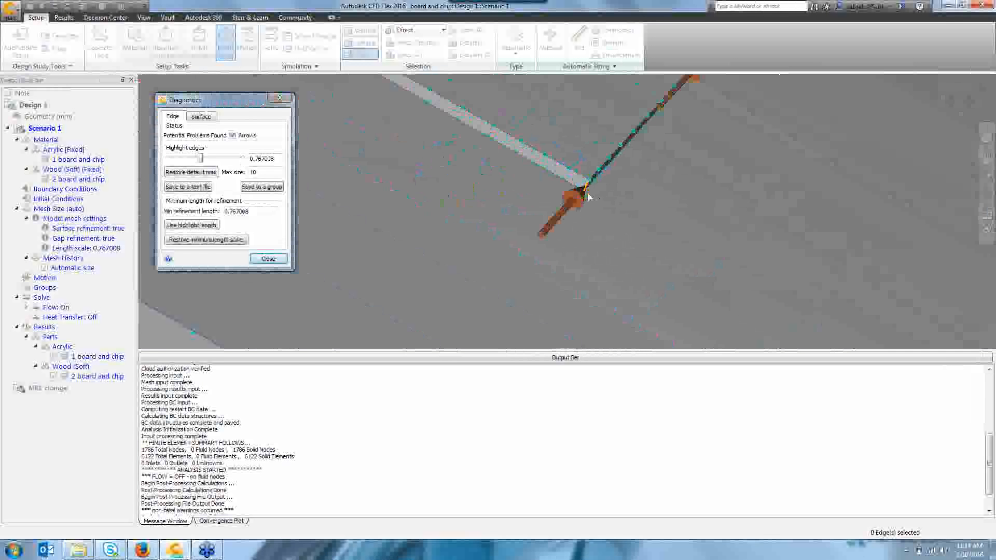
scroll(589, 197, down, 6)
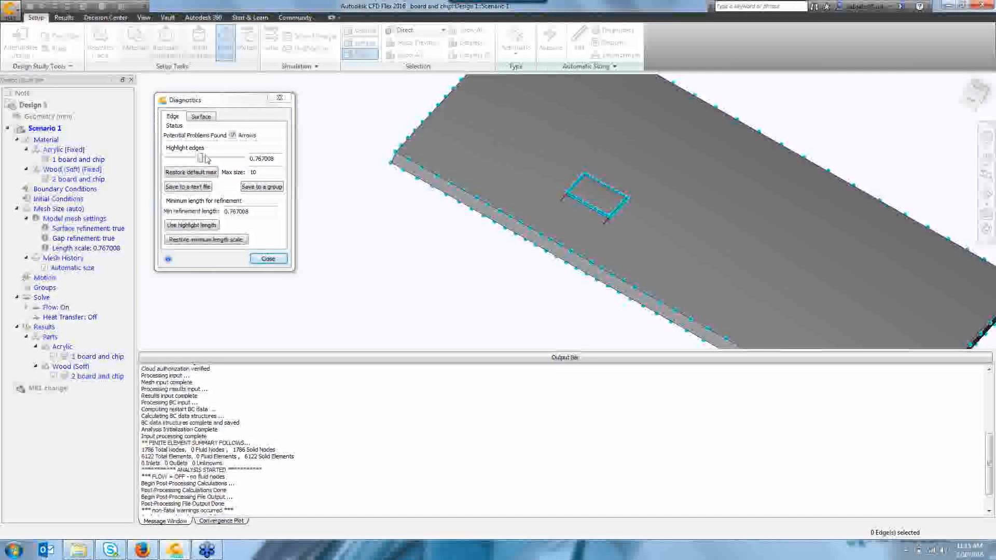
Try a lower edge-highlight threshold and check the Surface diagnostics before closing Diagnostics.
drag(201, 161, 188, 167)
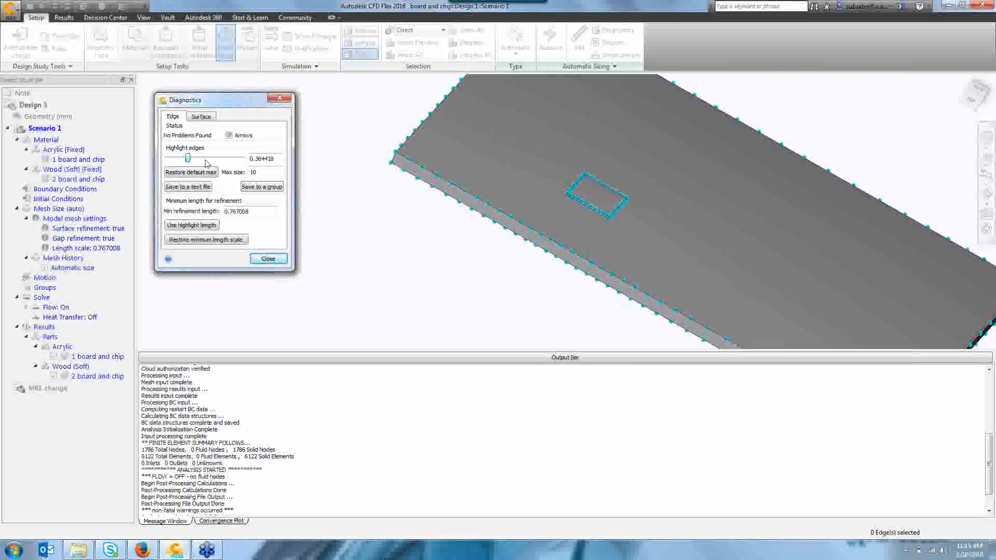
click(203, 118)
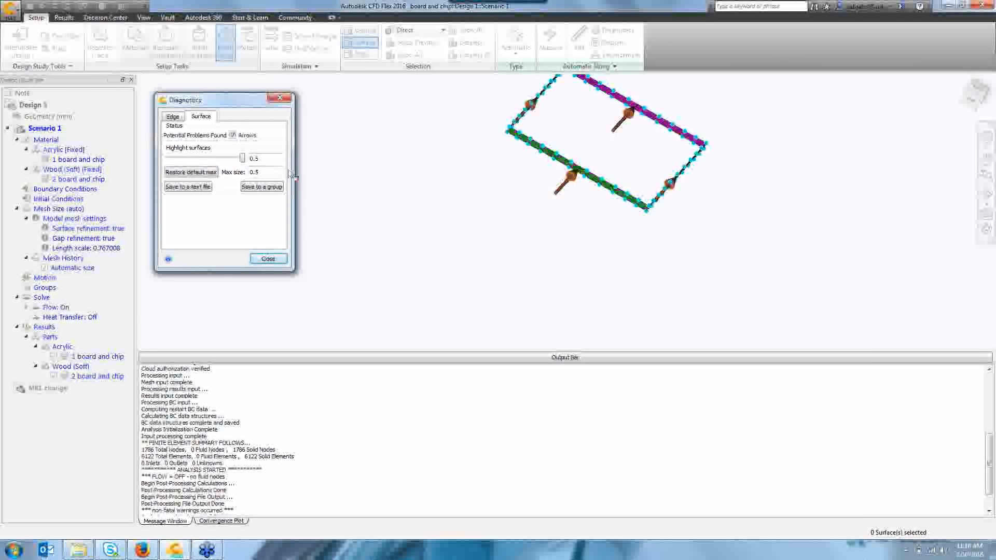
click(174, 117)
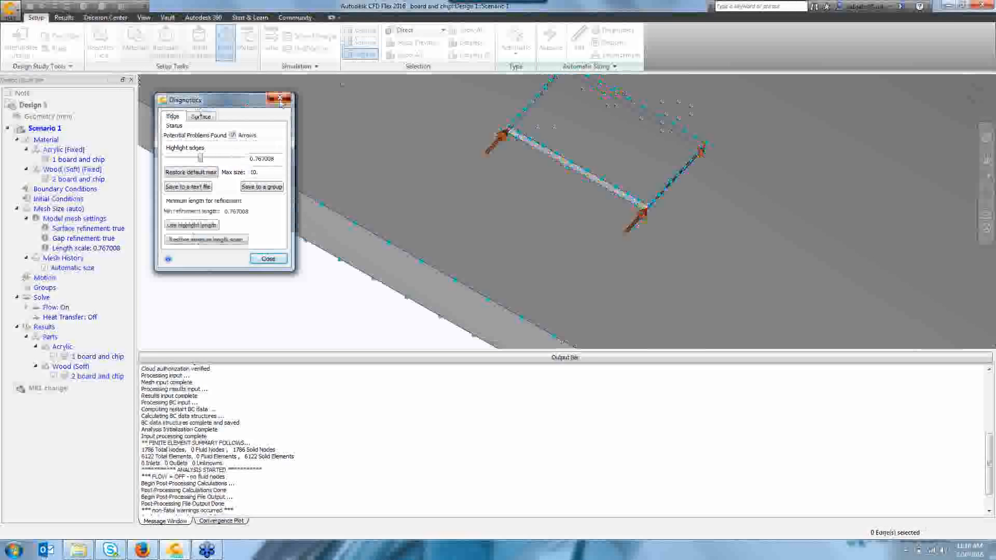
click(280, 99)
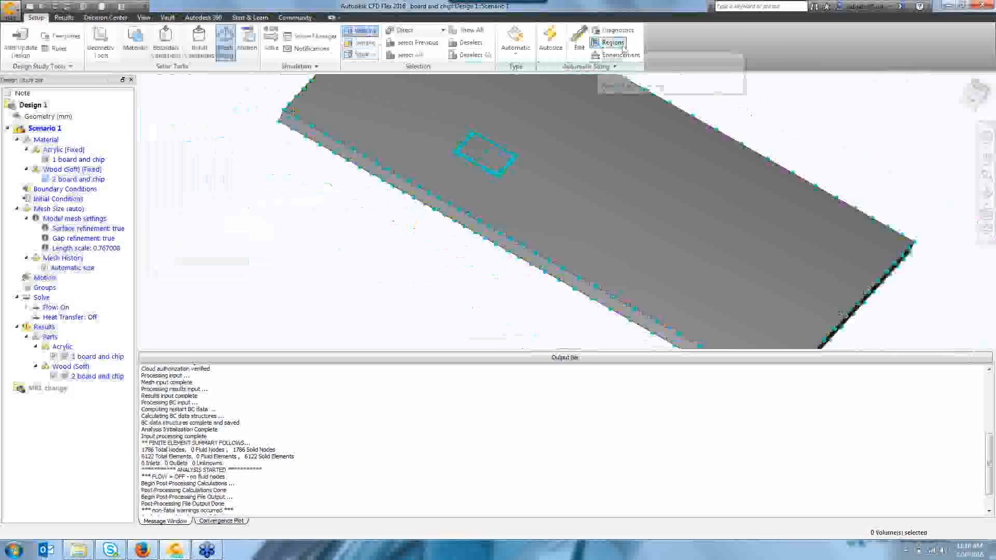
Reopen Diagnostics, lower the highlight edges threshold, use the highlight length as minimum refinement length, and close.
click(615, 31)
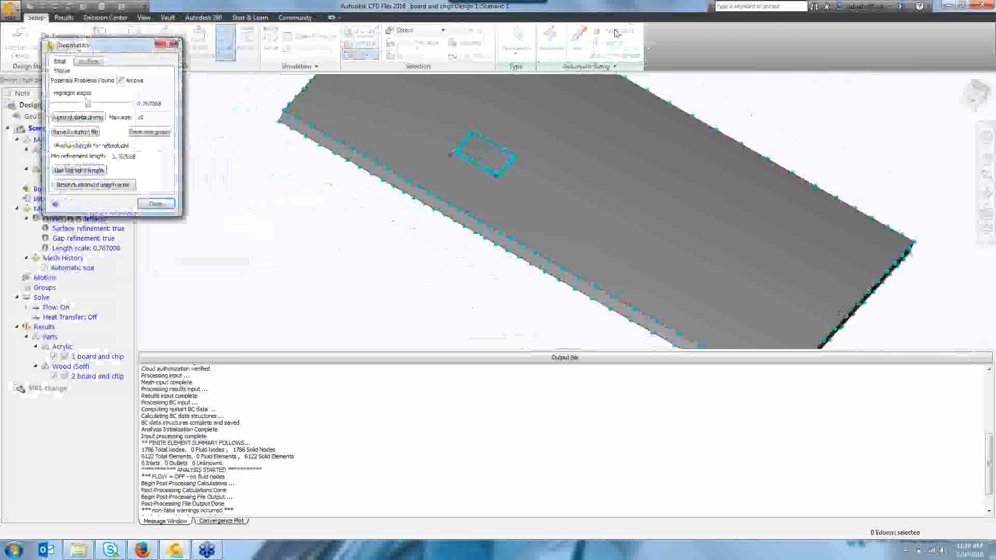
click(78, 102)
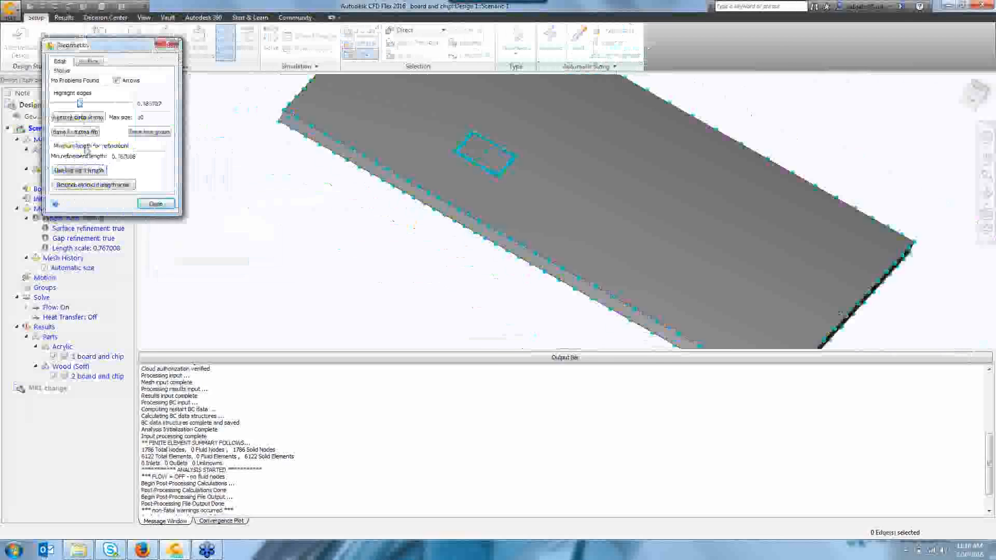
click(89, 171)
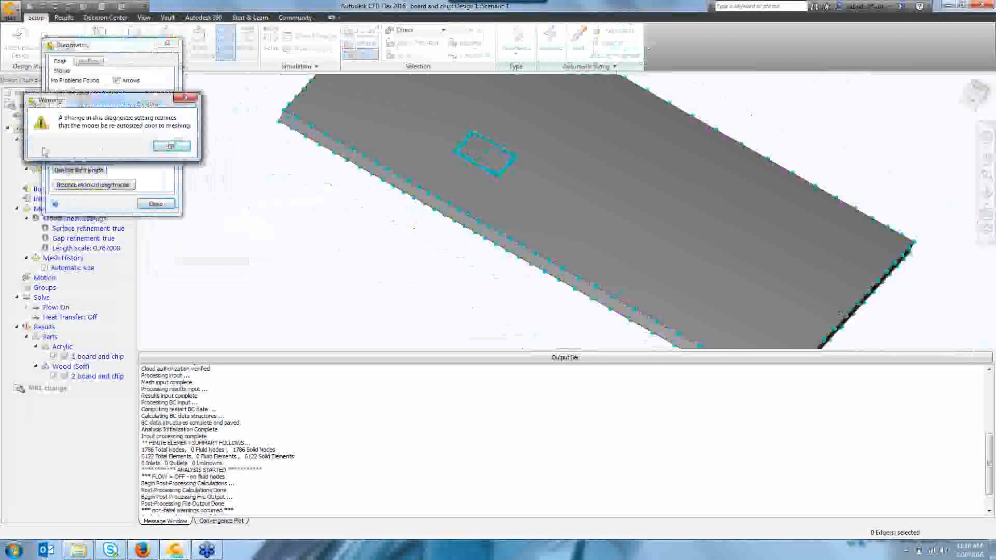
click(173, 147)
click(156, 204)
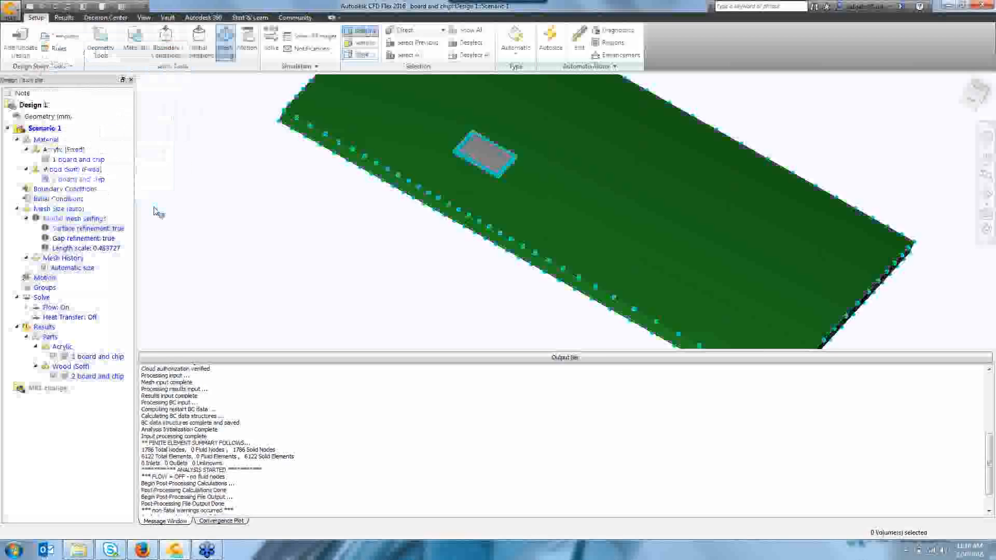
Re-run Autosize on the model, confirming the re-sizing of the previously autosized model.
click(550, 37)
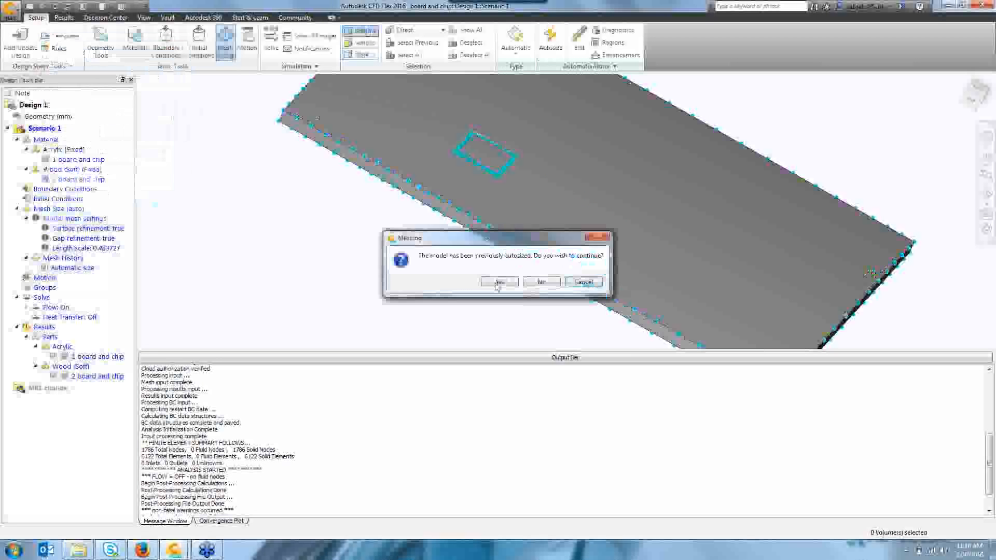
click(499, 282)
scroll(496, 285, up, 2)
scroll(496, 285, up, 1)
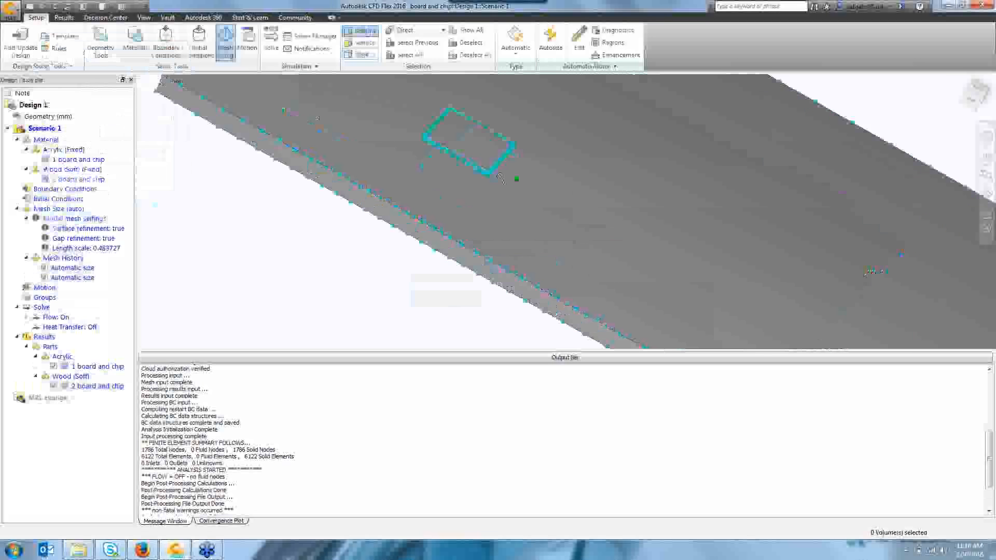
scroll(500, 178, up, 2)
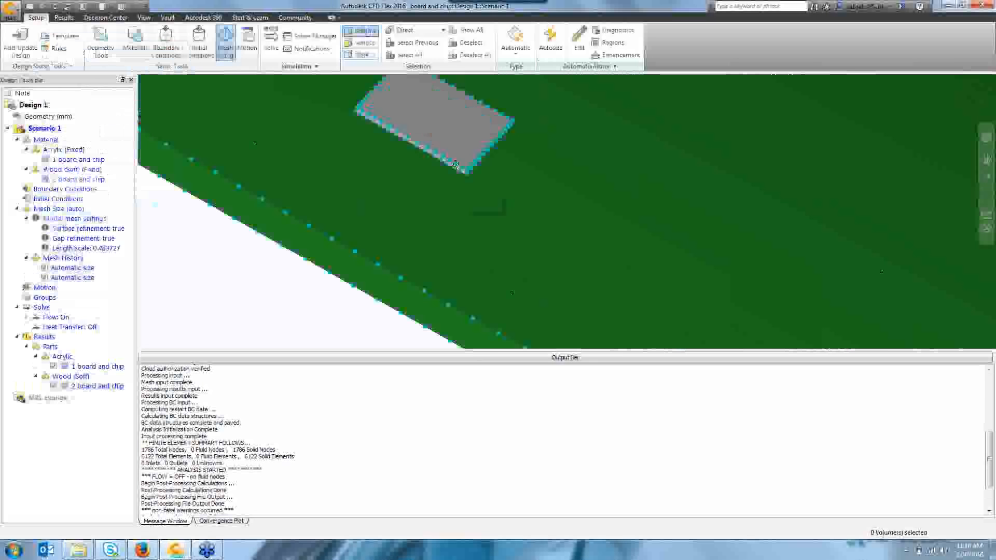
scroll(456, 165, down, 3)
Switch to Results and open the summary image of the meshed scenario.
click(63, 18)
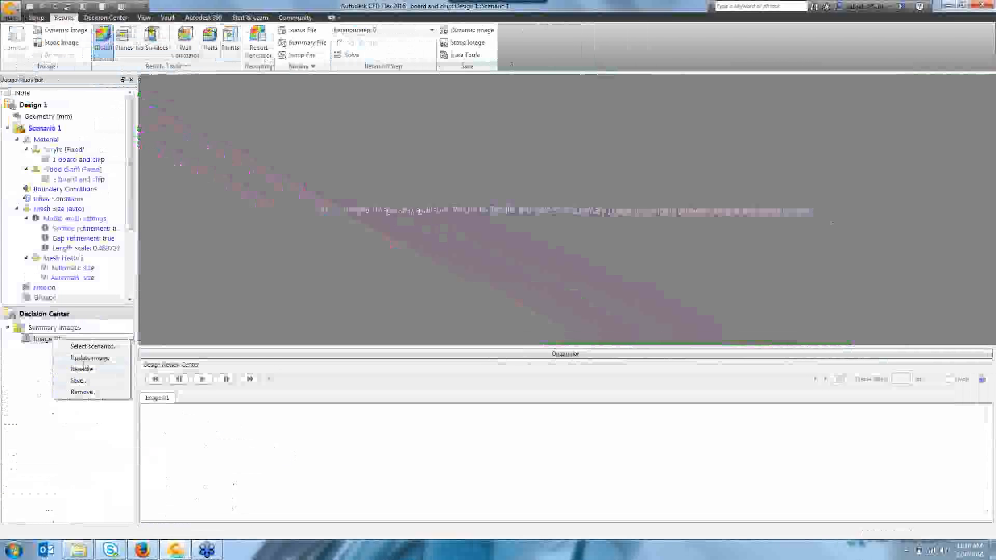
click(84, 359)
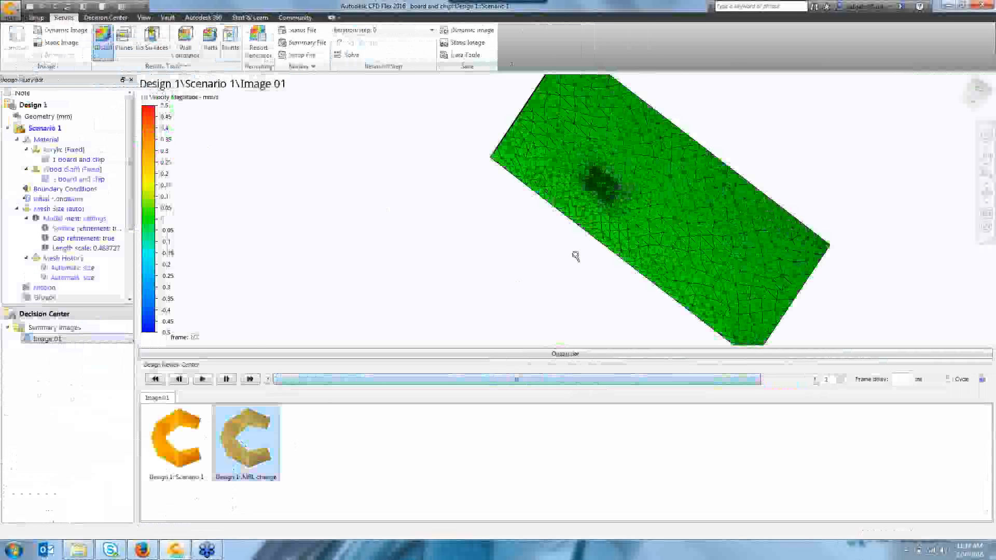
Open the legend options of the summary image and try a different colour scheme from the colour options list.
scroll(596, 182, up, 6)
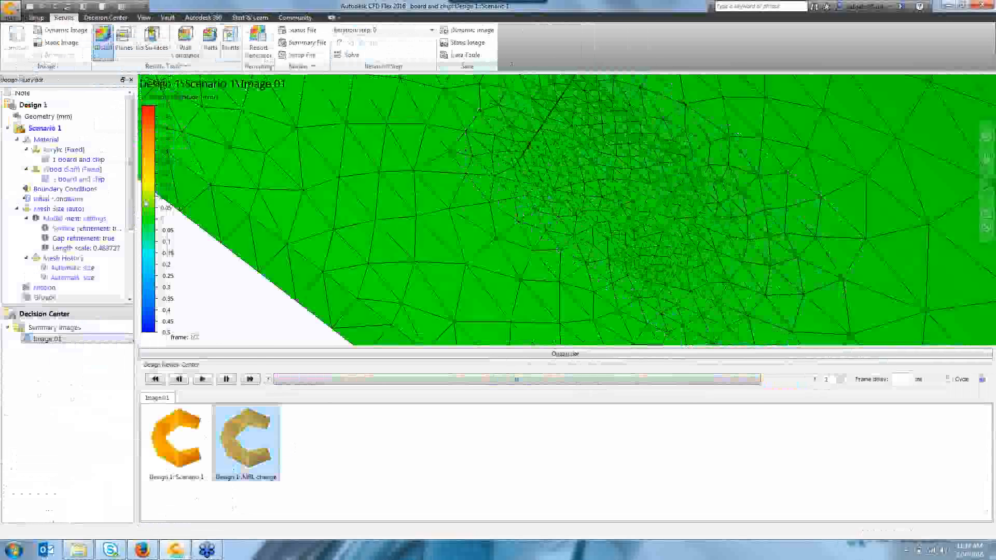
right_click(146, 200)
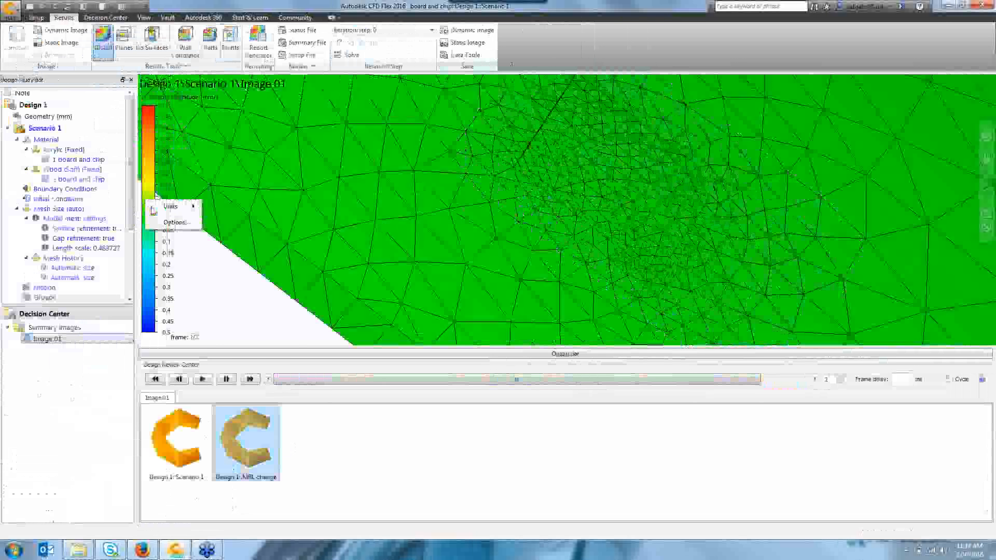
click(175, 222)
click(270, 332)
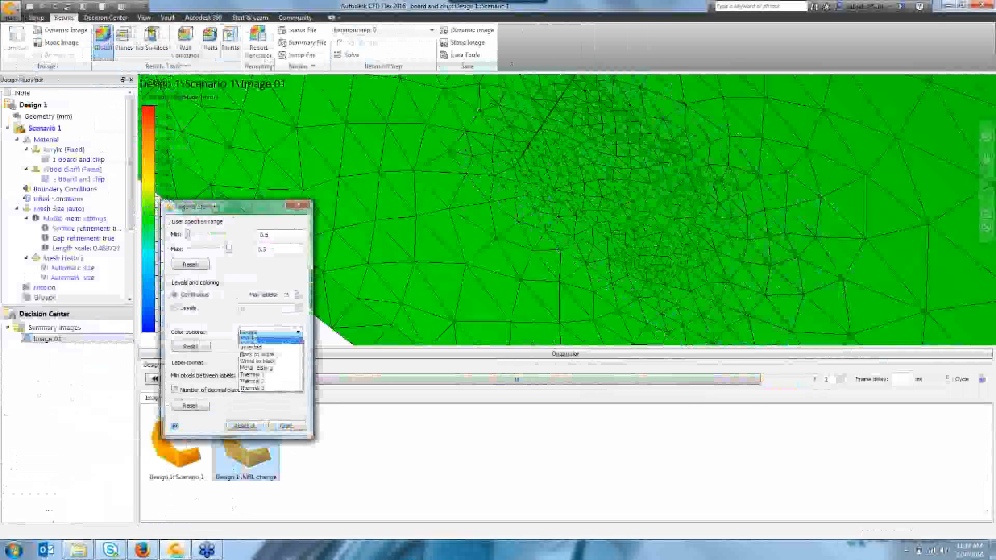
click(271, 376)
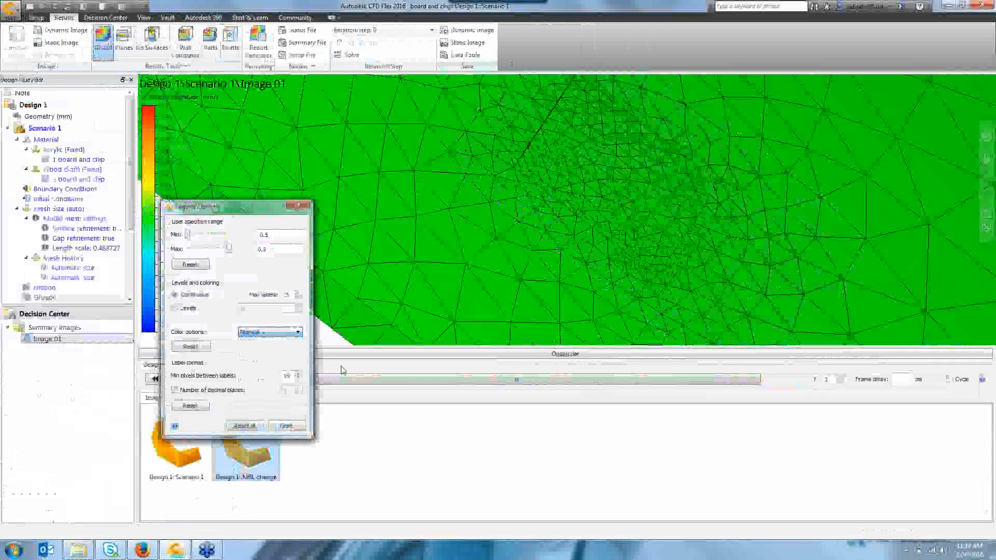
Compare the mesh images of the two scenarios by scrubbing the Design Review Center slider and zooming in on the chip area.
right_click(433, 259)
click(685, 385)
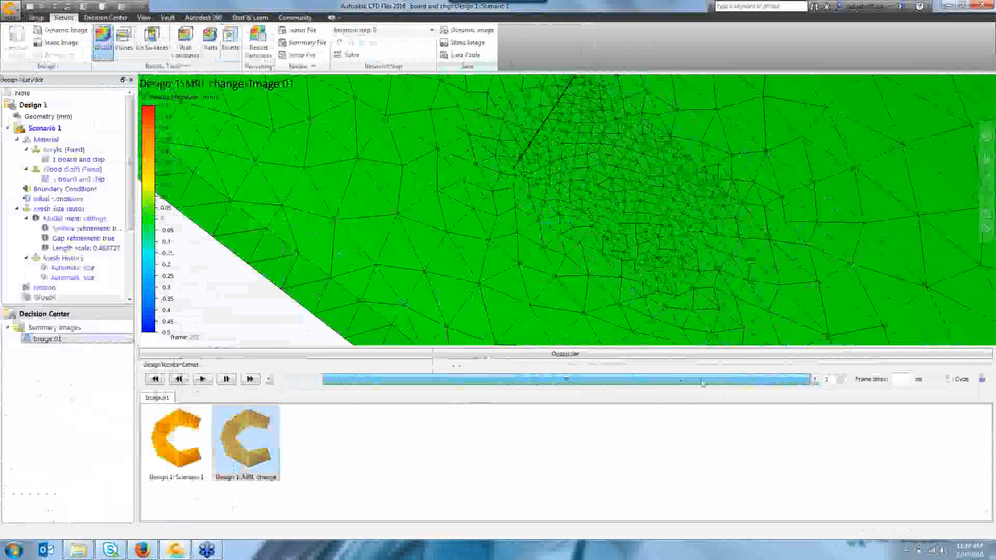
scroll(592, 249, down, 3)
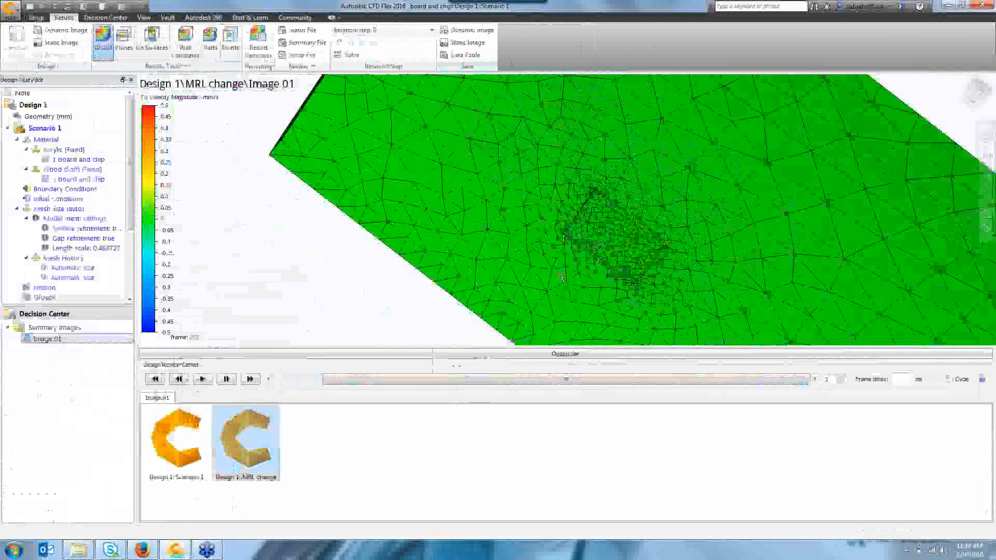
scroll(561, 278, down, 5)
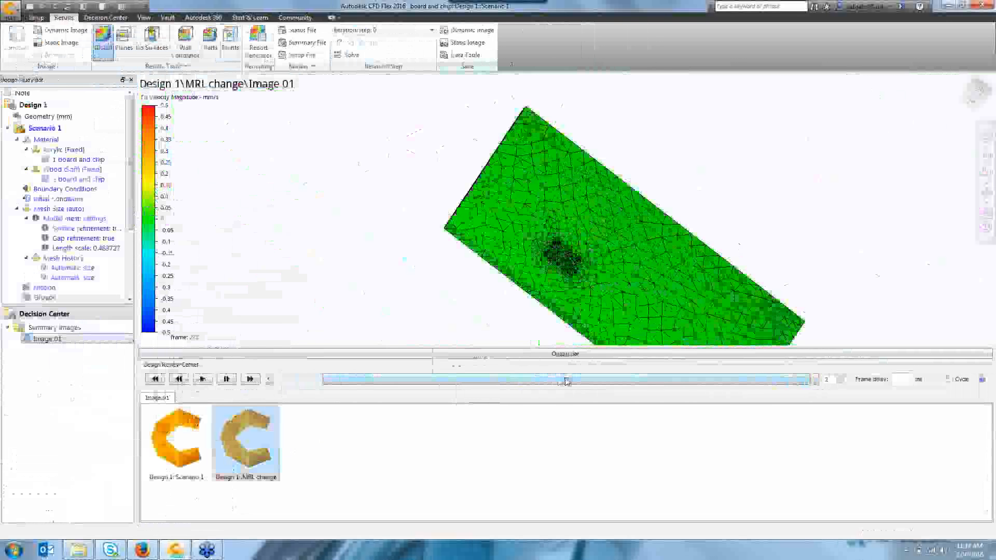
drag(559, 381, 575, 395)
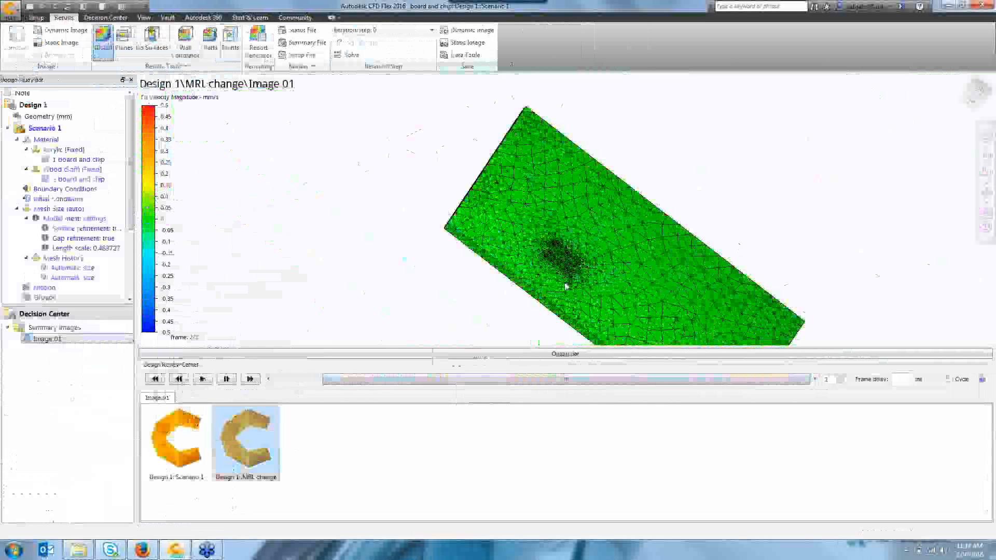
scroll(566, 286, up, 3)
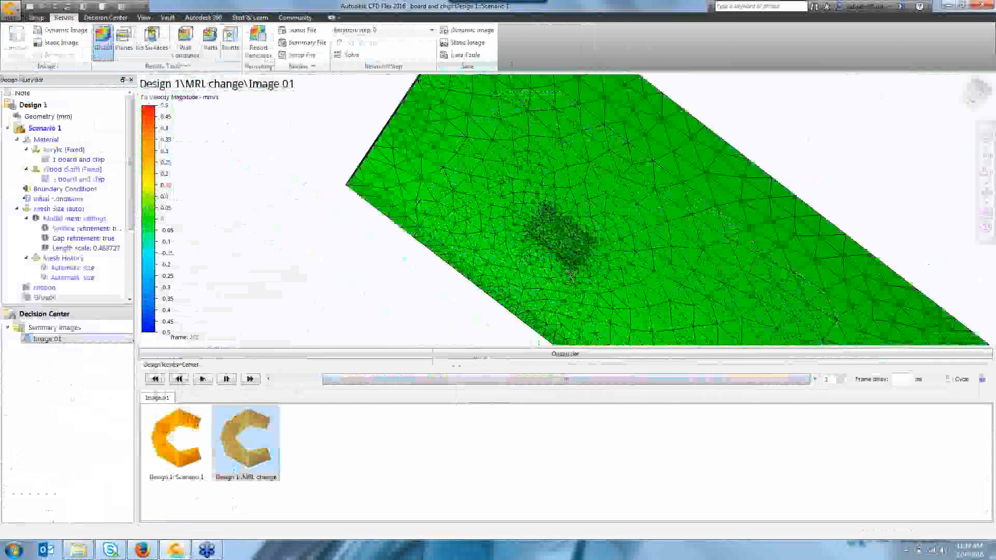
scroll(571, 277, up, 5)
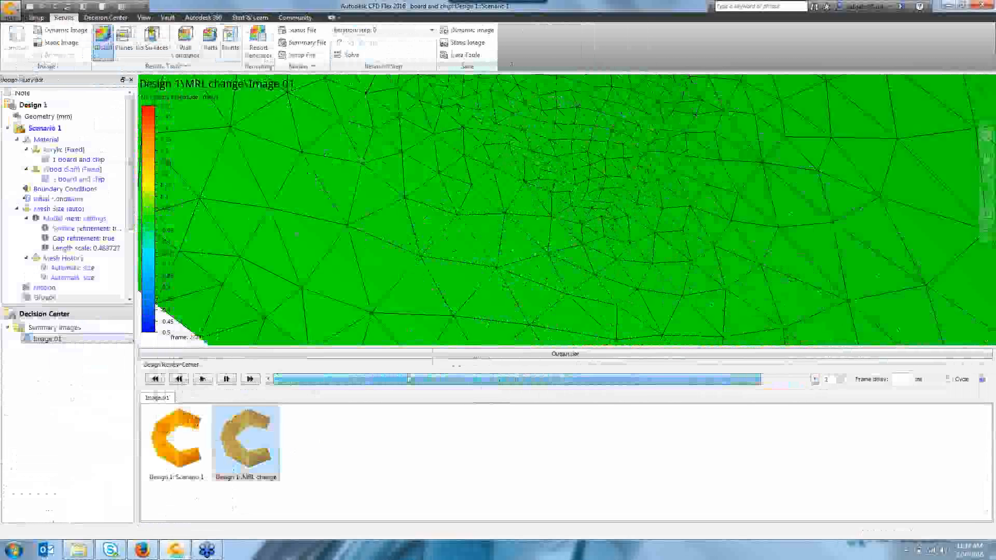
Return to Setup, open mesh sizing for editing, and review the advanced meshing parameters before closing them.
click(36, 18)
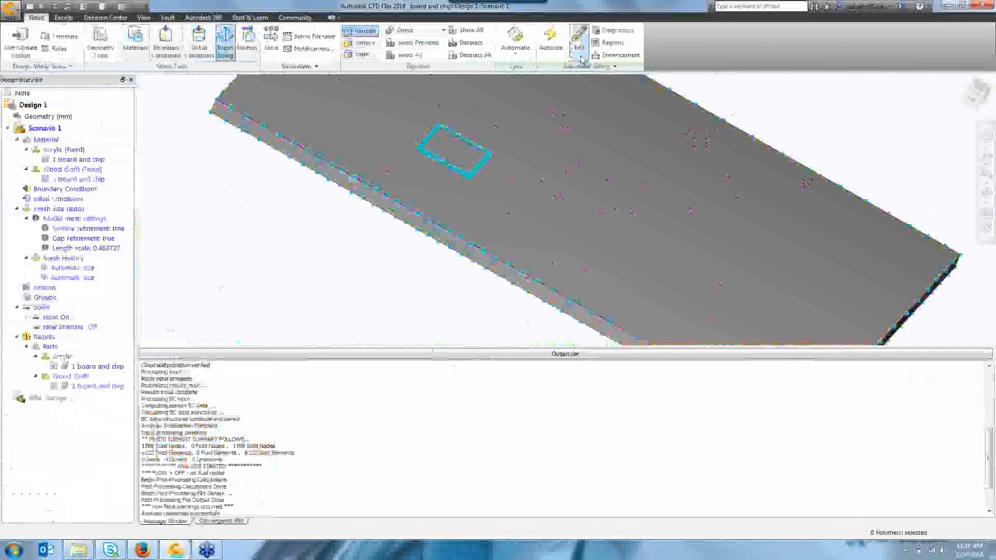
click(579, 48)
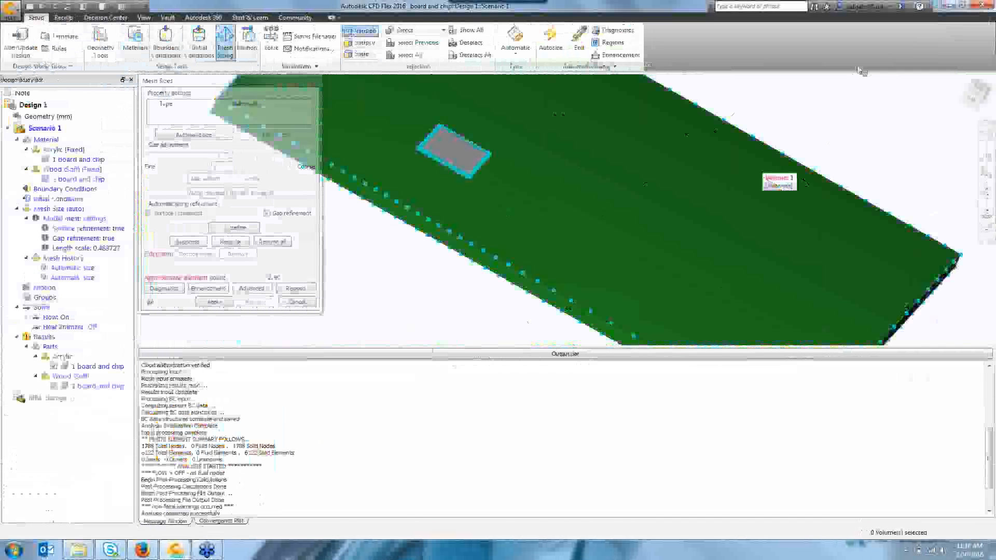
scroll(441, 150, up, 5)
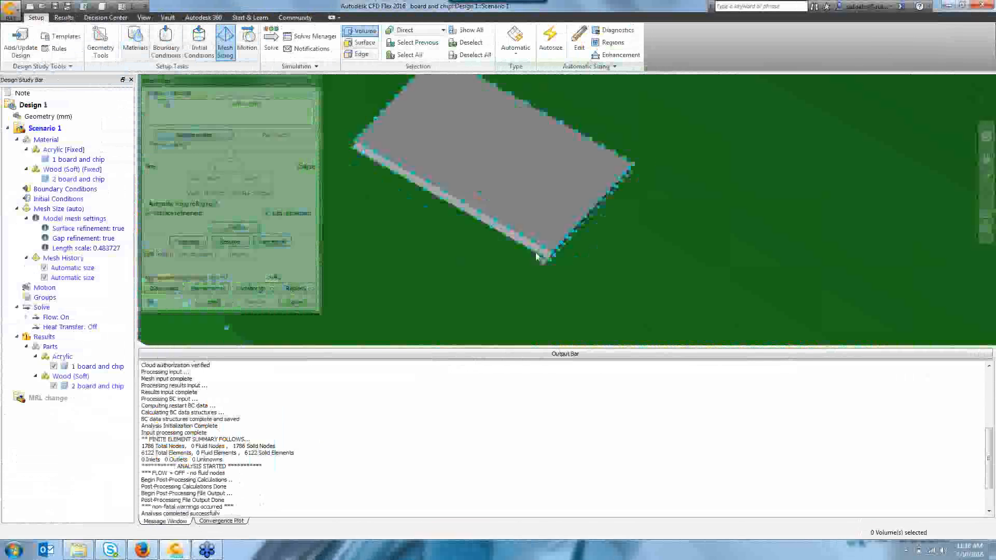
scroll(497, 249, down, 1)
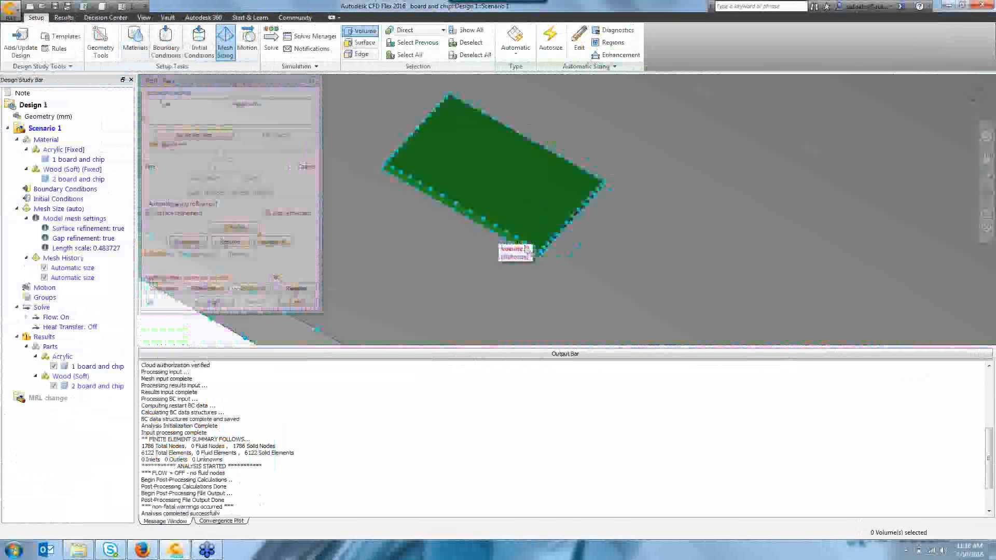
scroll(526, 232, up, 5)
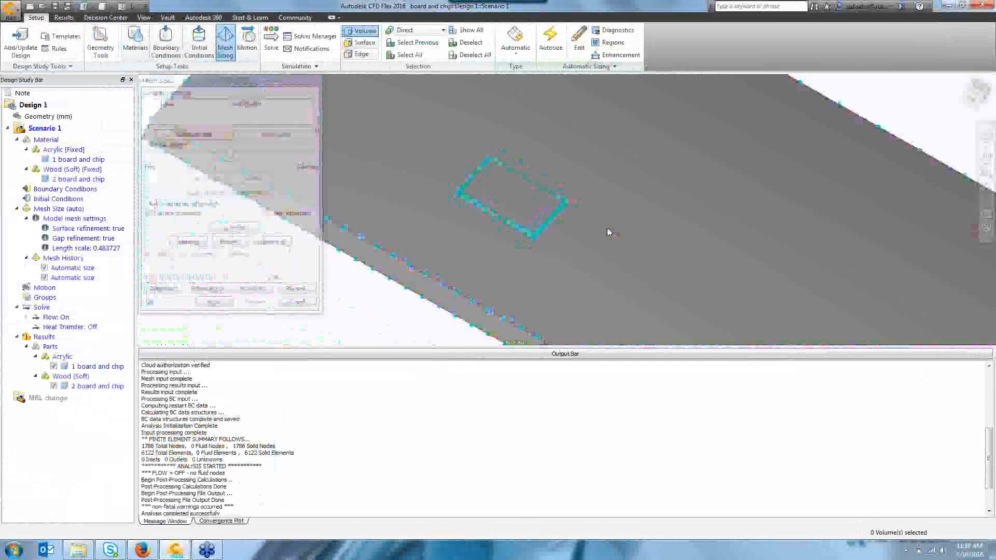
click(252, 288)
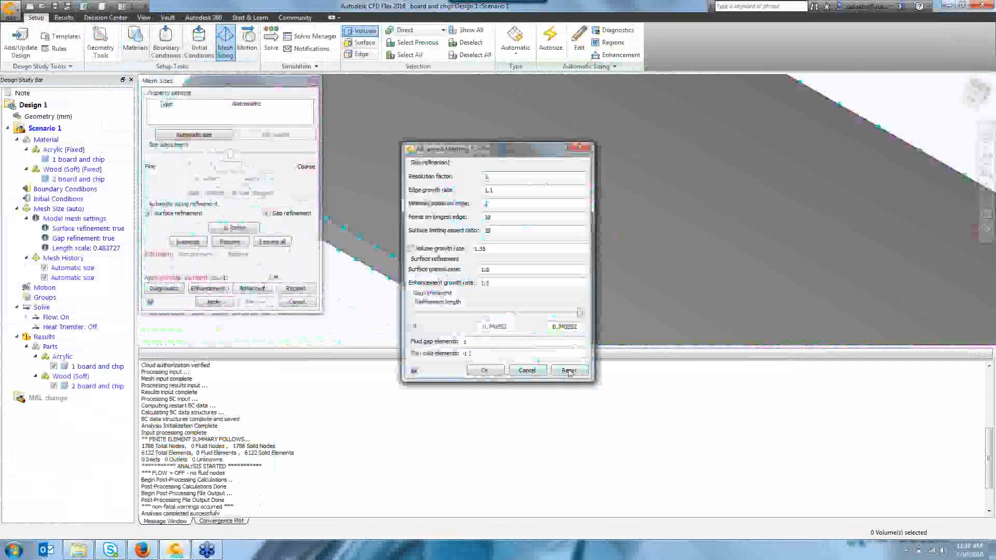
click(583, 152)
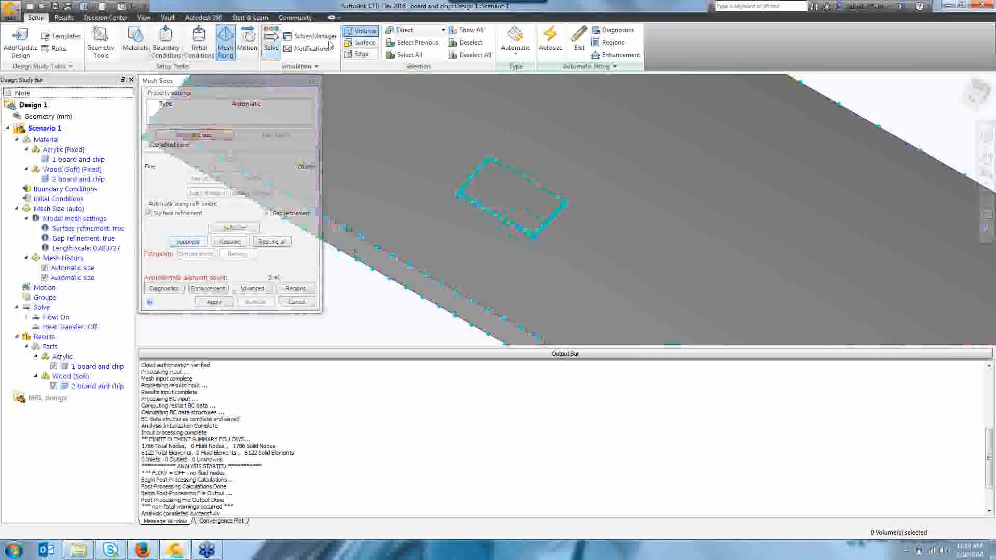
Select a side surface of the chip, set its size adjustment finer to about 0.228, and spread the changes.
click(366, 43)
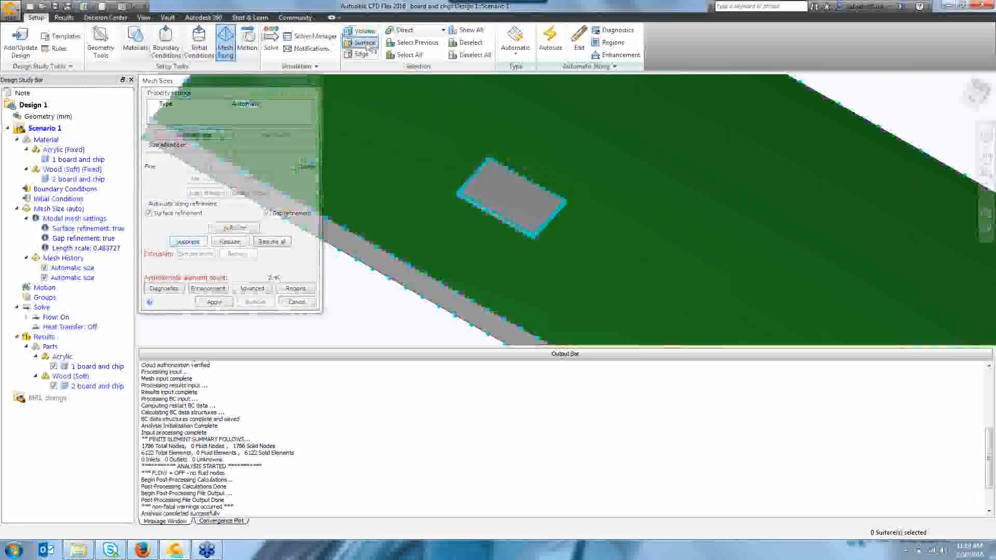
scroll(518, 234, up, 5)
click(536, 227)
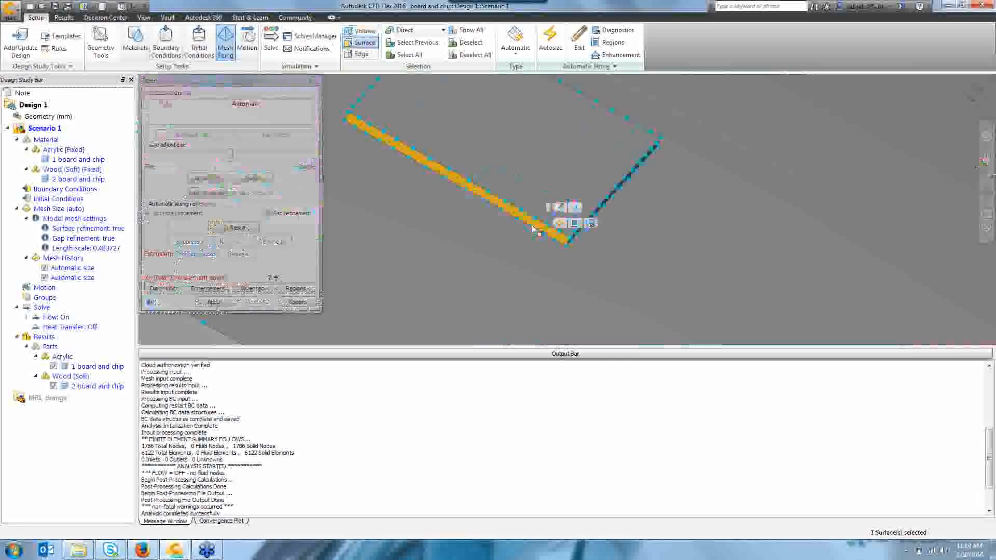
drag(222, 153, 155, 153)
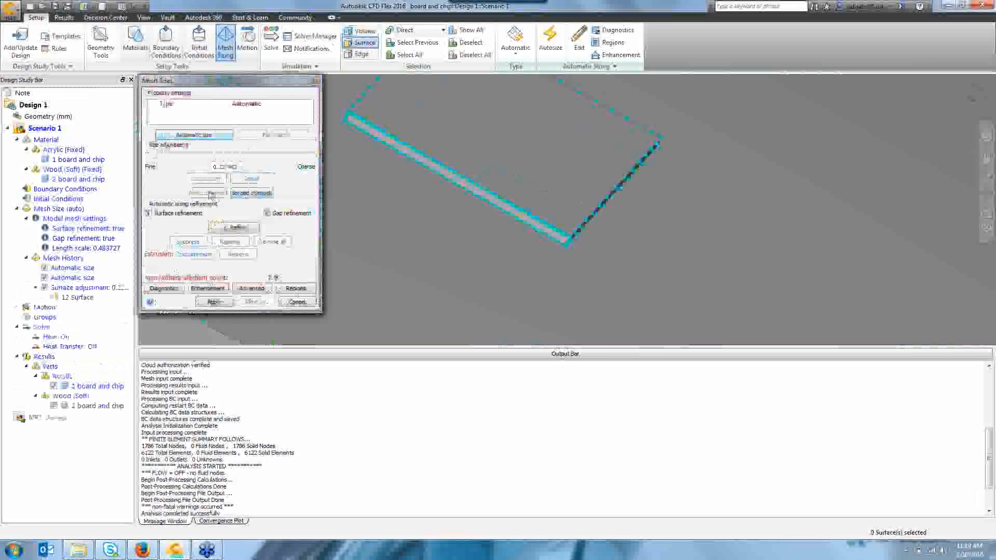
click(253, 194)
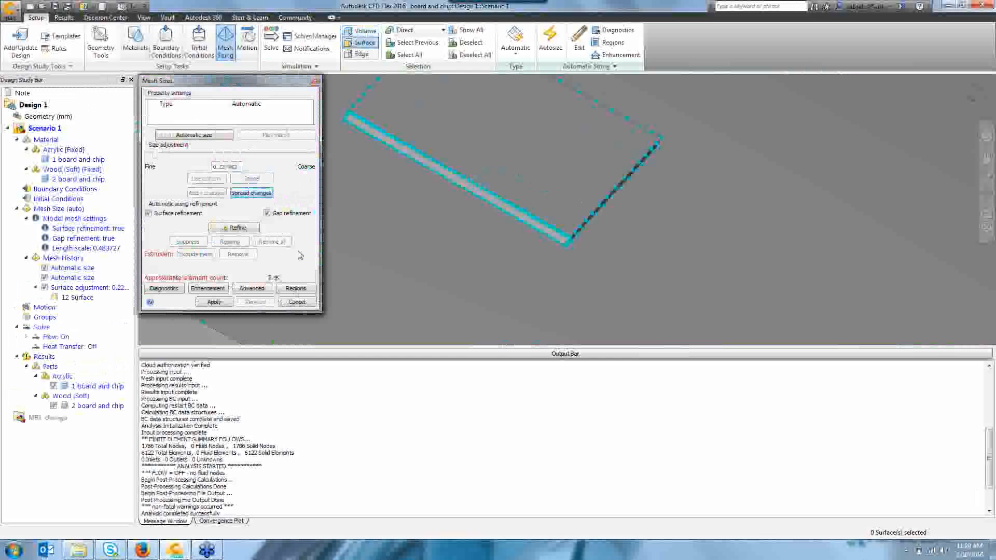
click(366, 44)
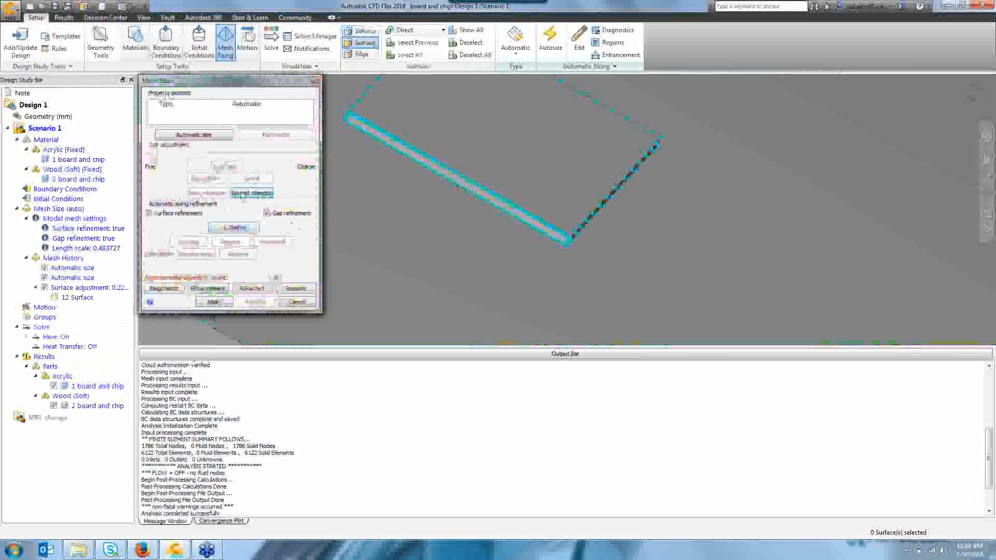
click(249, 193)
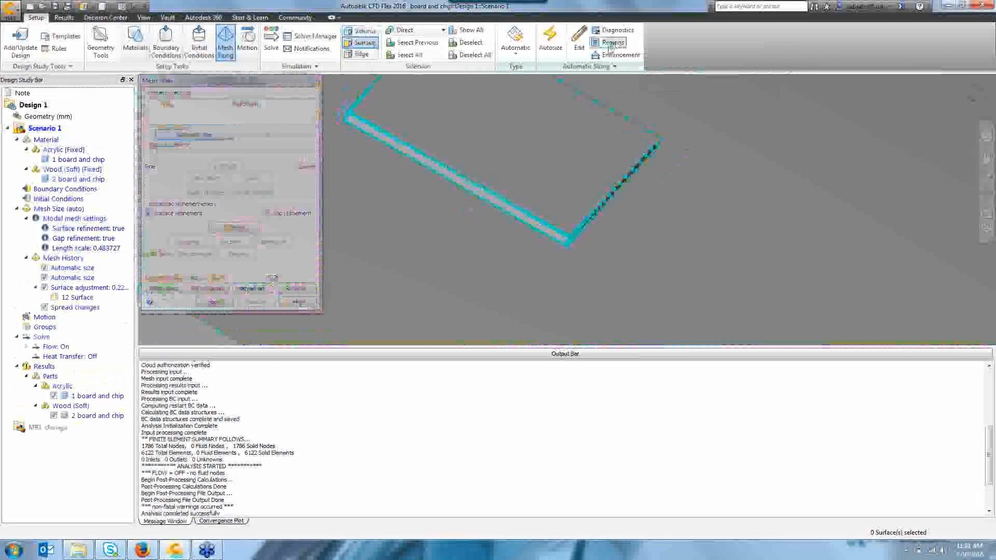
Add a box mesh refinement region about 82.9 × 3.69 × 29.3 mm and position it over the board beside the chip.
click(613, 44)
scroll(671, 141, up, 5)
scroll(672, 131, down, 3)
click(716, 158)
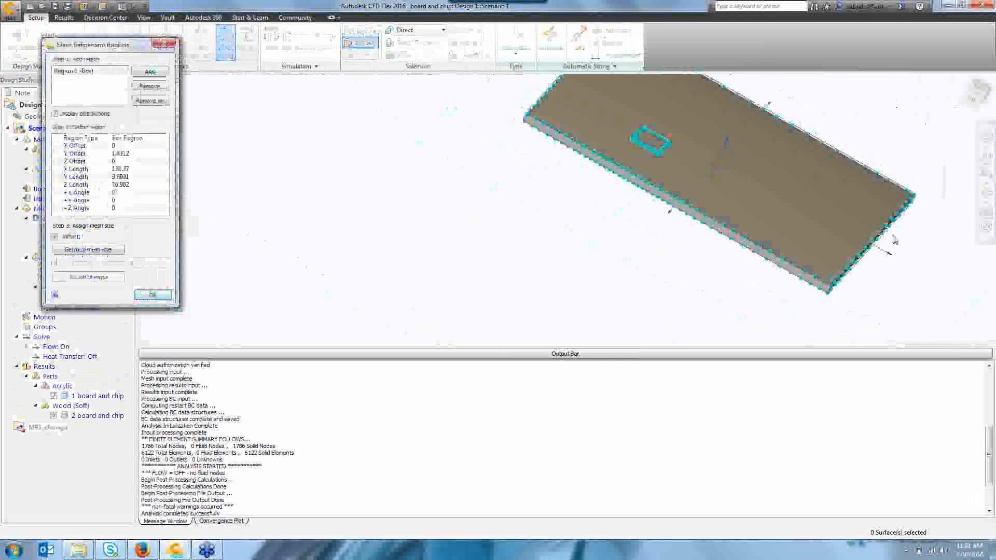
drag(886, 253, 710, 202)
scroll(713, 268, down, 3)
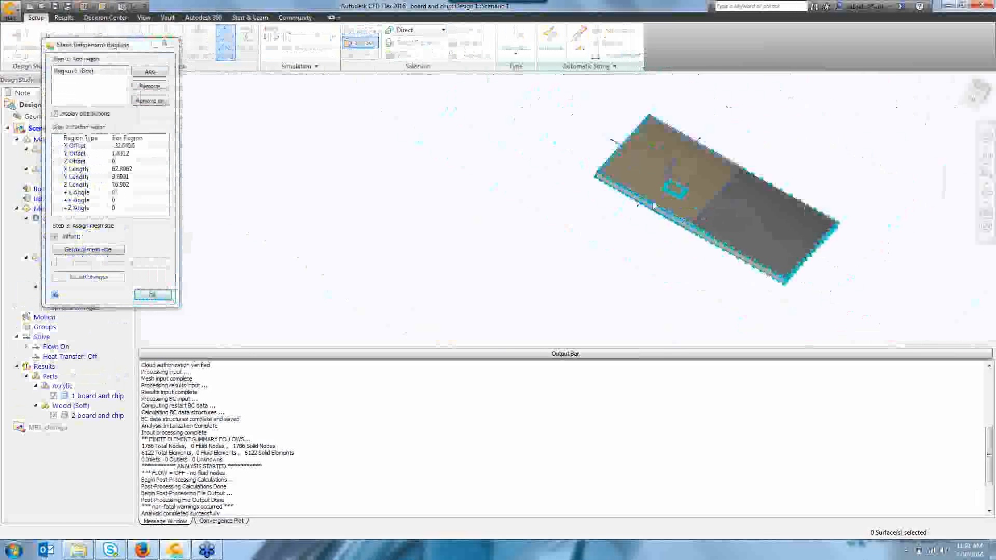
drag(650, 199, 684, 156)
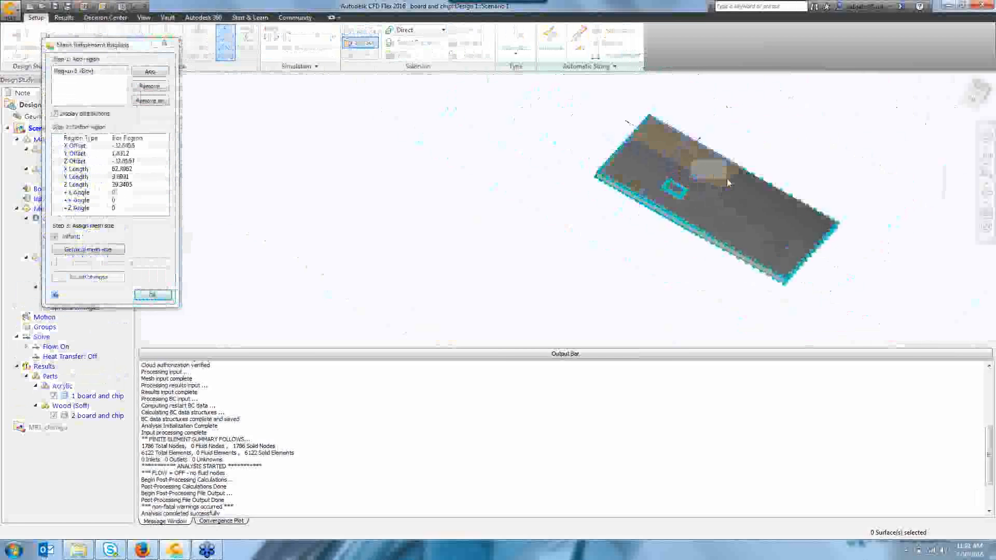
scroll(688, 163, up, 3)
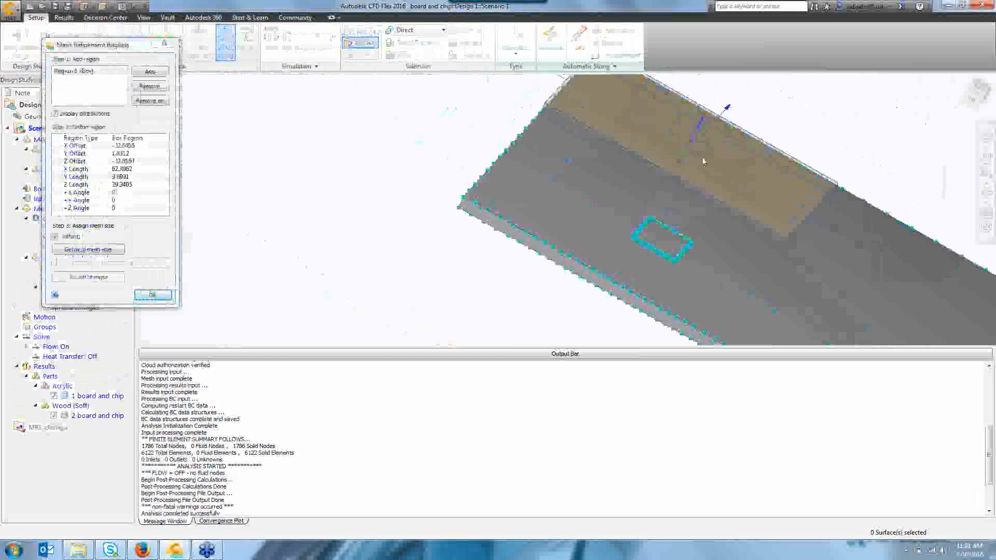
drag(706, 161, 848, 230)
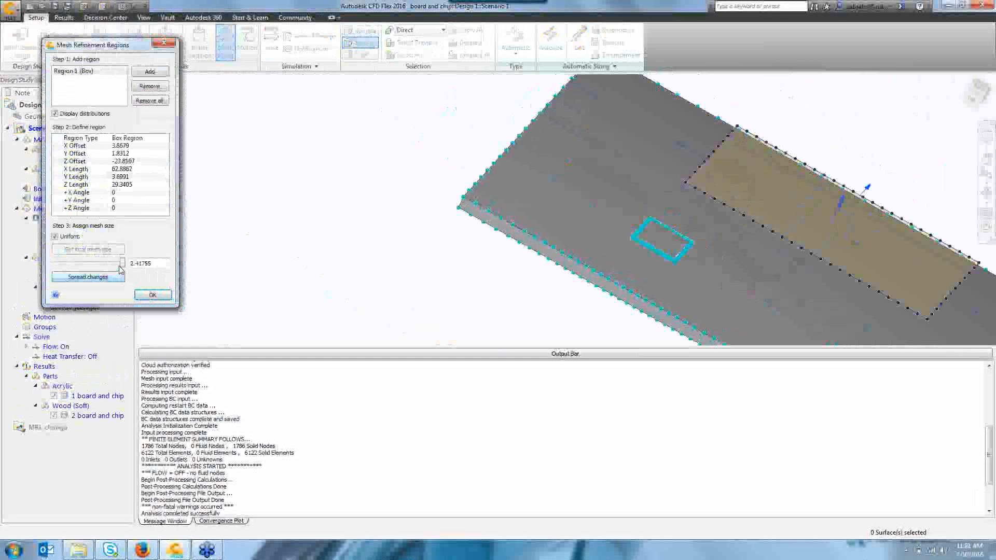
Set the region's uniform mesh size to about 1.17 and close the Mesh Refinement Regions dialog.
drag(122, 262, 78, 263)
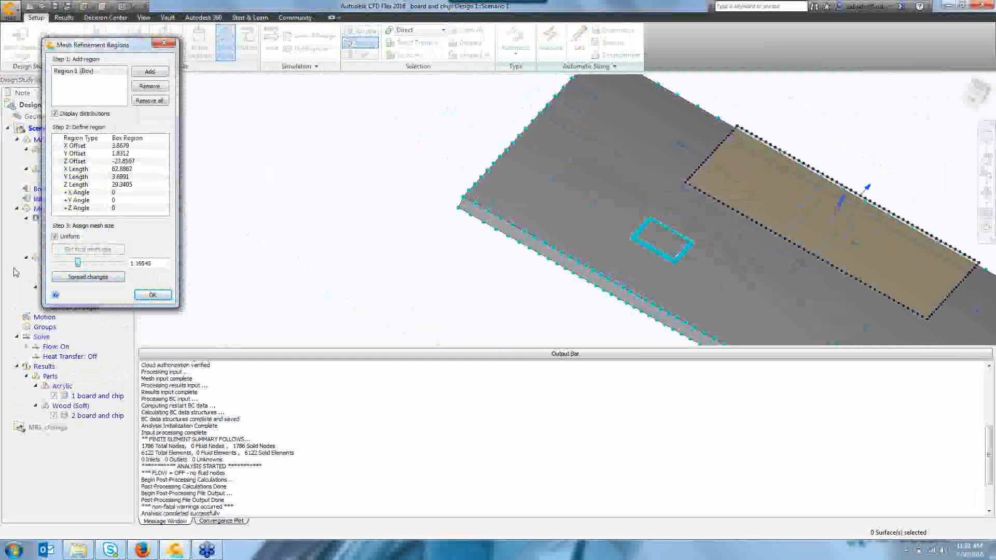
click(165, 46)
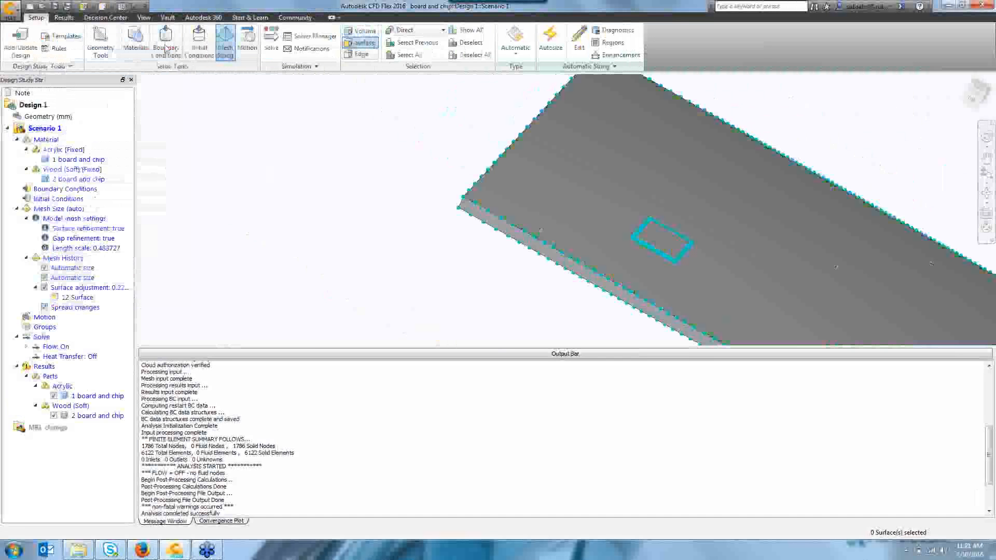
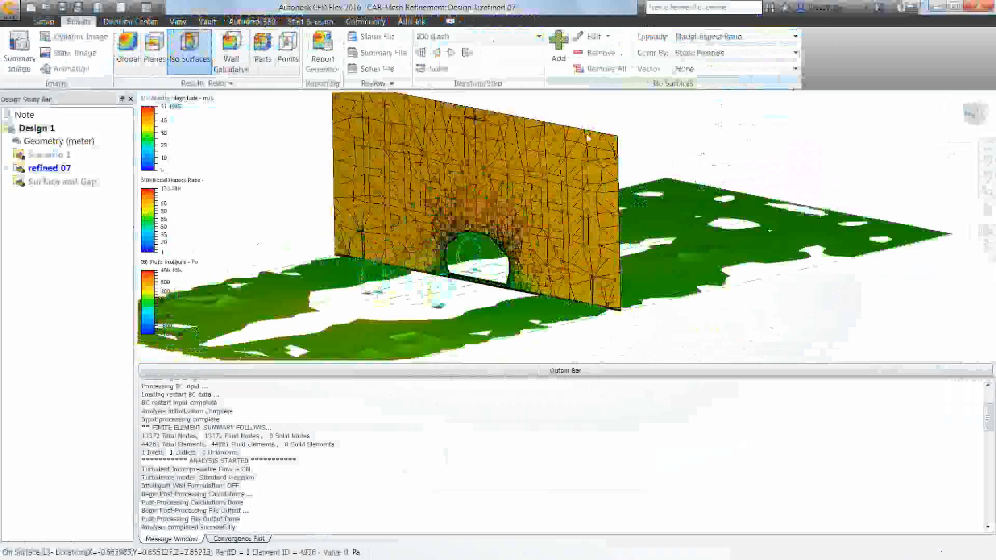
Open the iso surface controls and lower the nodal aspect ratio iso value to about 35.23.
shift+middle_drag(306, 209, 353, 201)
click(589, 37)
shift+middle_drag(532, 161, 530, 173)
click(197, 159)
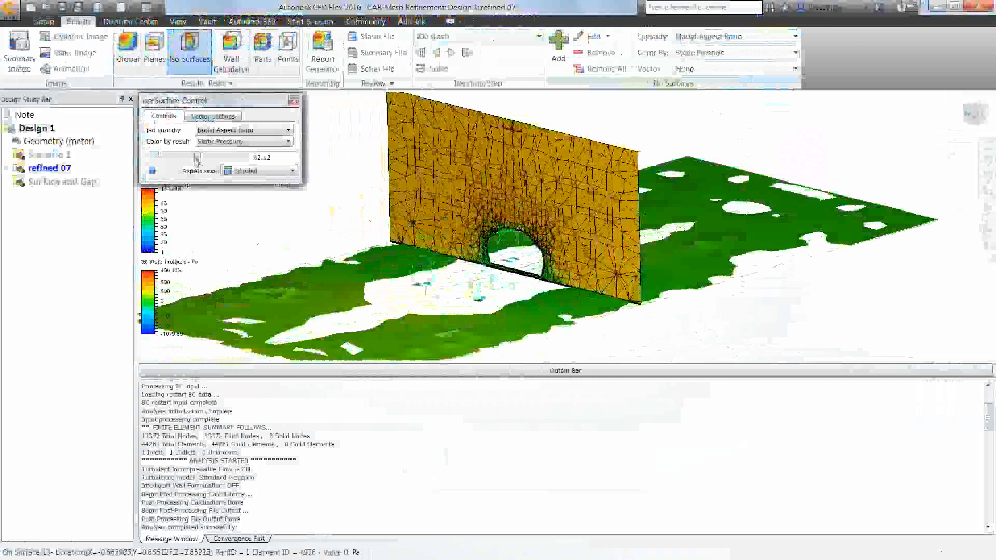
mouse_move(198, 159)
mouse_down()
mouse_move(171, 160)
mouse_move(190, 159)
mouse_up()
drag(223, 102, 319, 108)
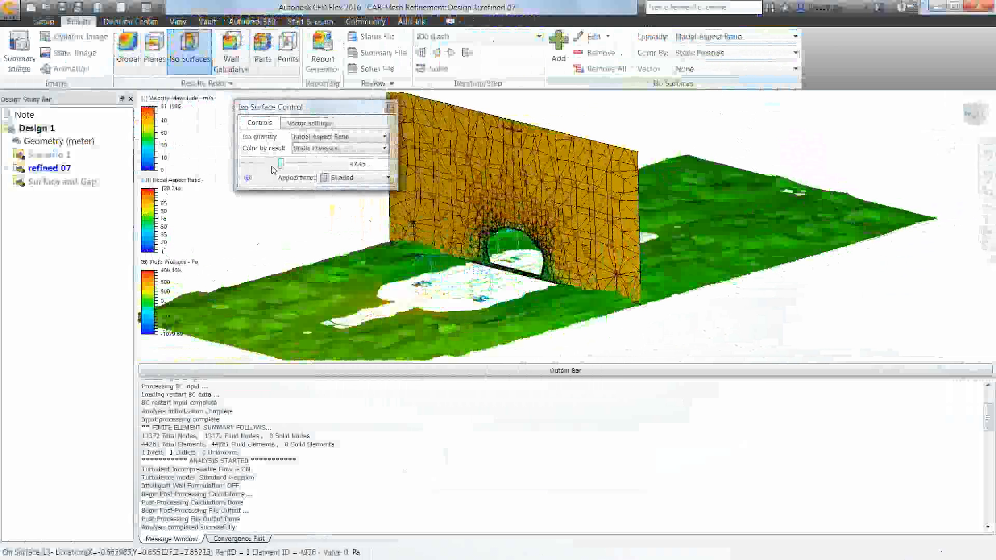
mouse_move(280, 165)
mouse_down()
mouse_move(246, 175)
mouse_move(296, 169)
mouse_move(270, 170)
mouse_up()
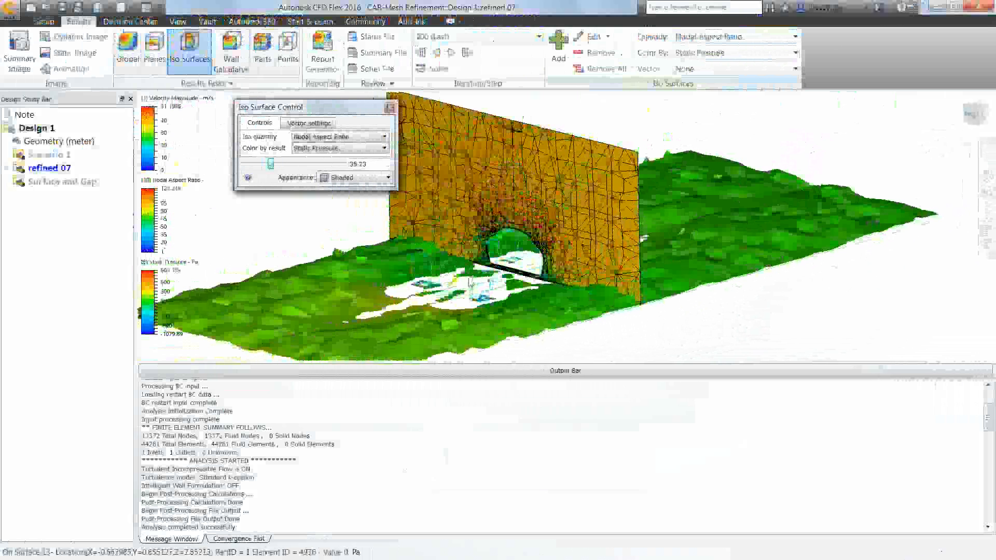
scroll(468, 278, up, 1)
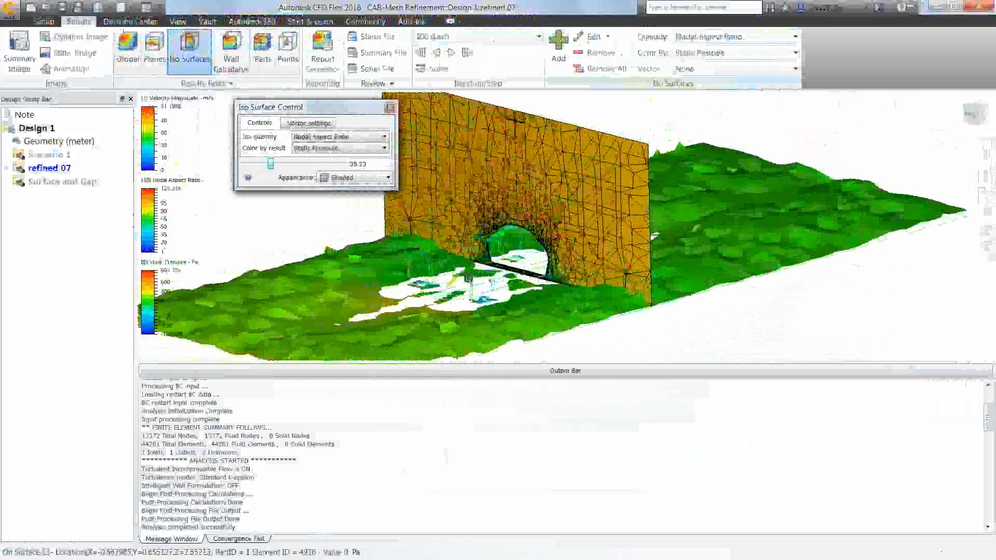
scroll(469, 279, up, 3)
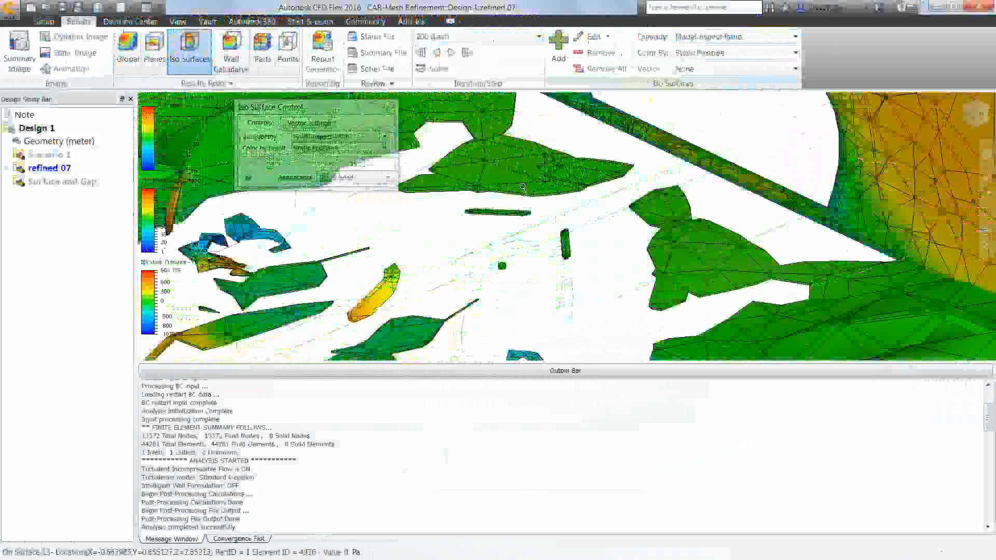
scroll(523, 187, up, 2)
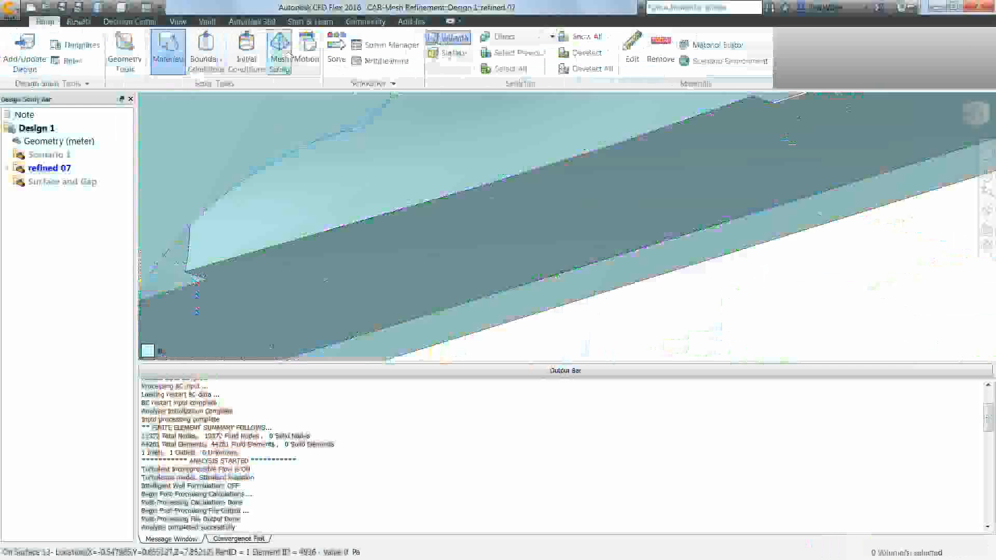
Review the turbulence model settings in the Solve dialog, then close it without changes.
click(336, 47)
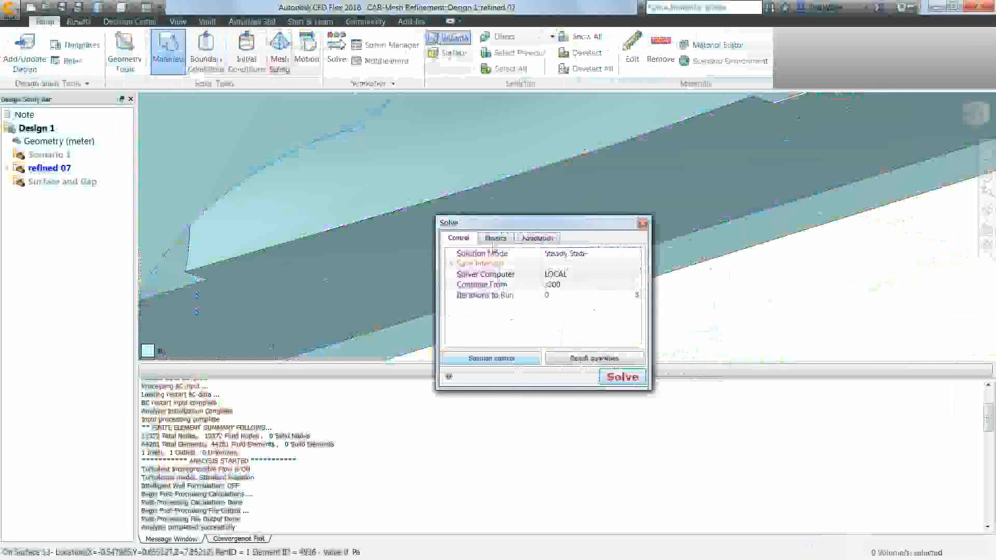
click(495, 238)
click(474, 362)
click(599, 309)
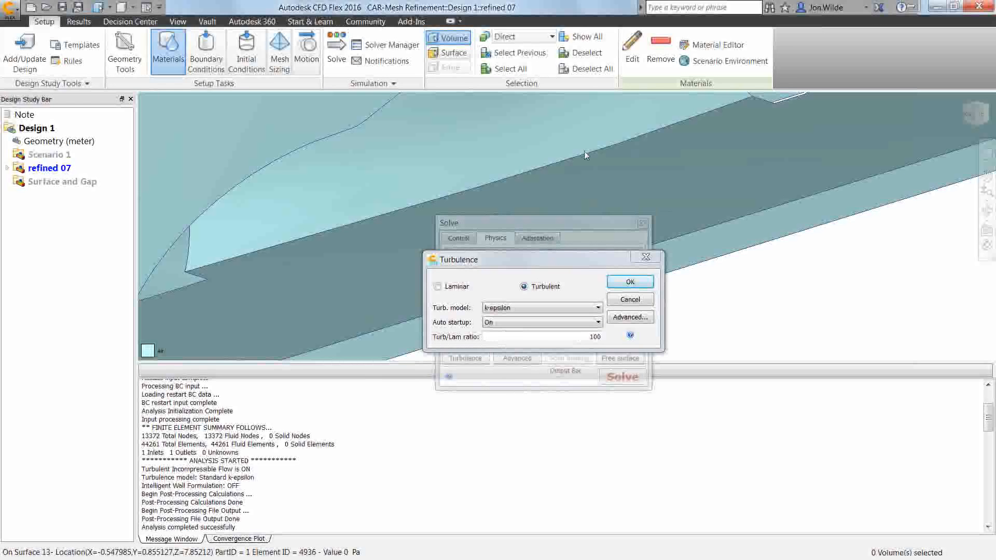
click(589, 309)
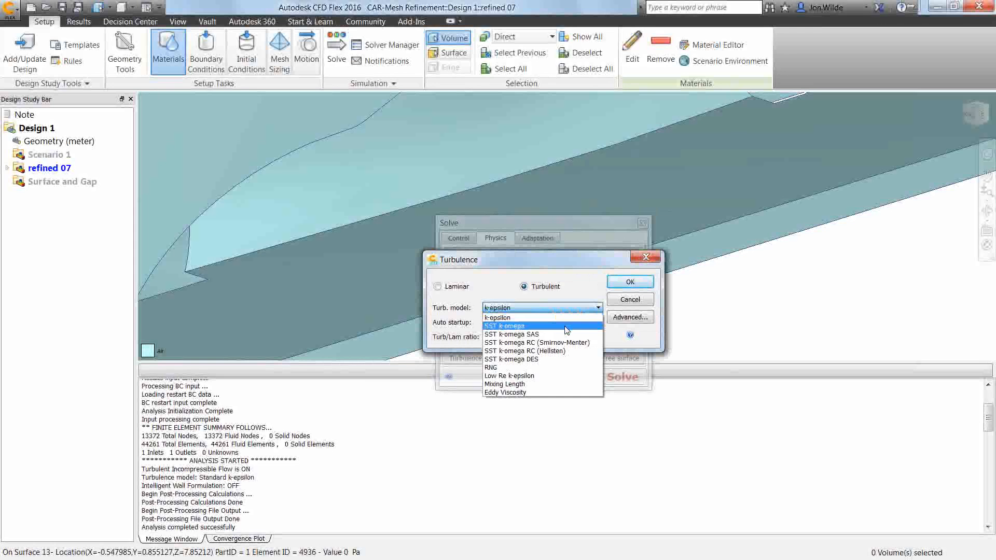
click(630, 299)
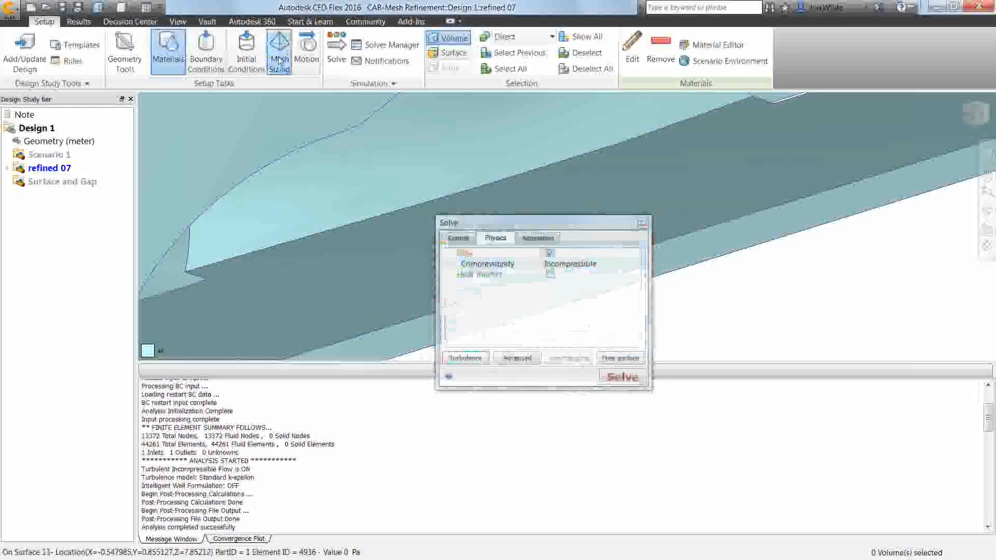
click(280, 60)
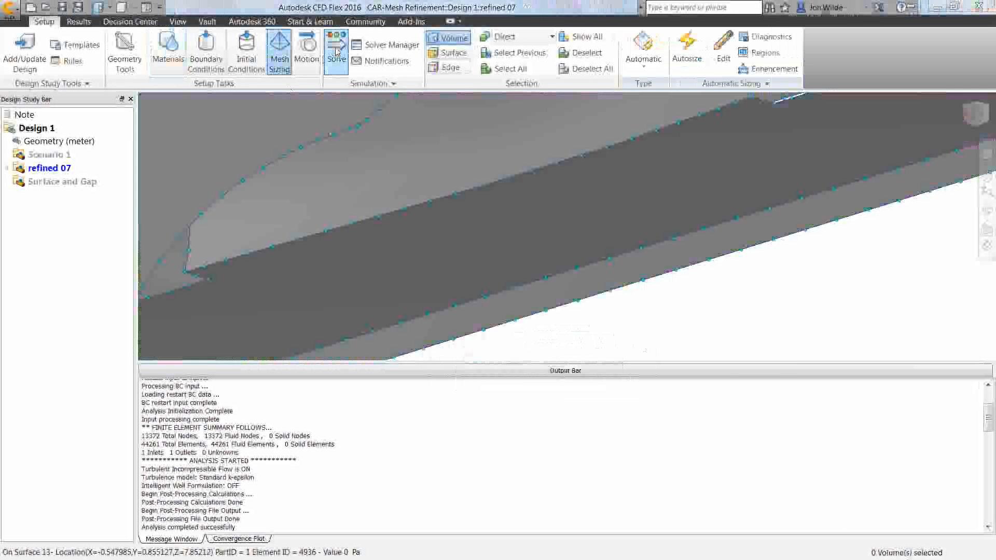
click(336, 49)
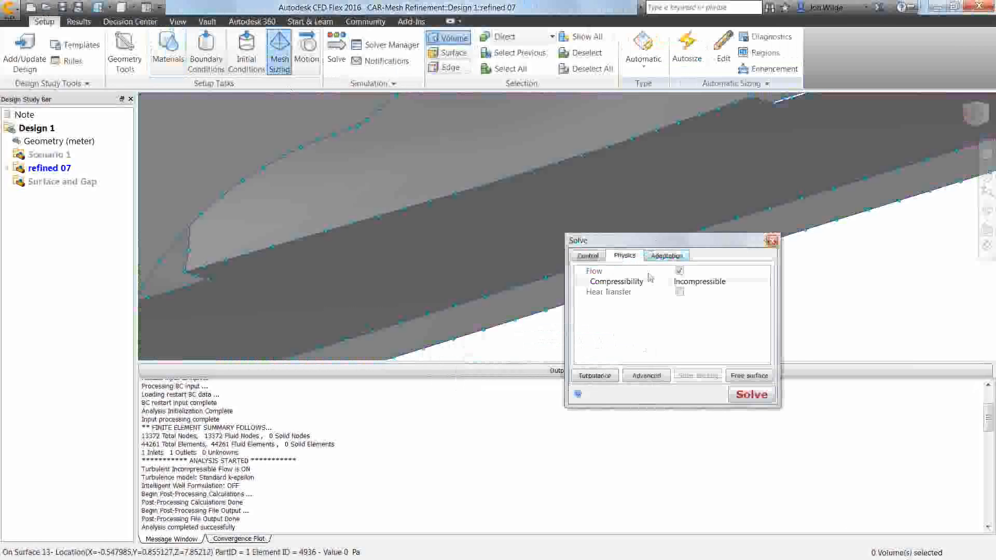
click(611, 379)
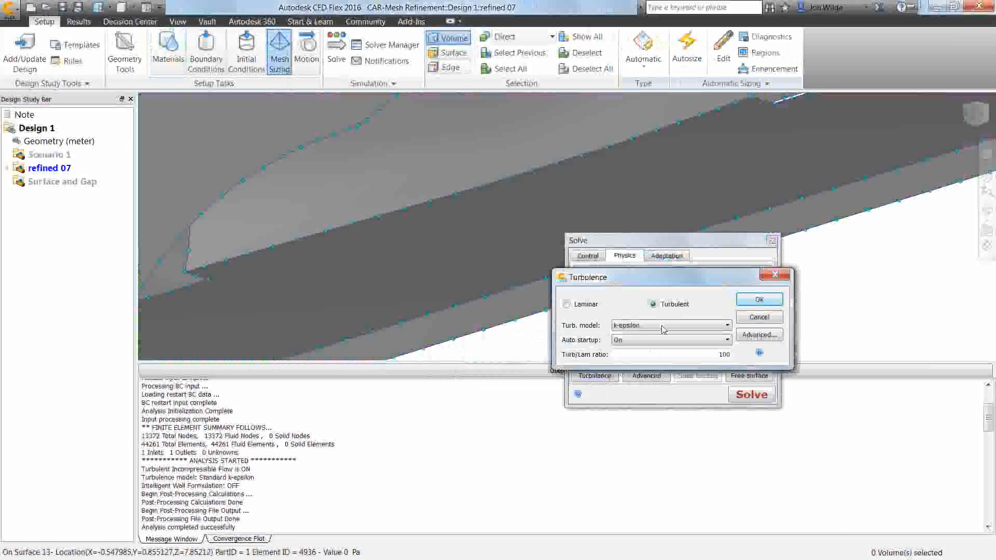
click(761, 317)
click(772, 240)
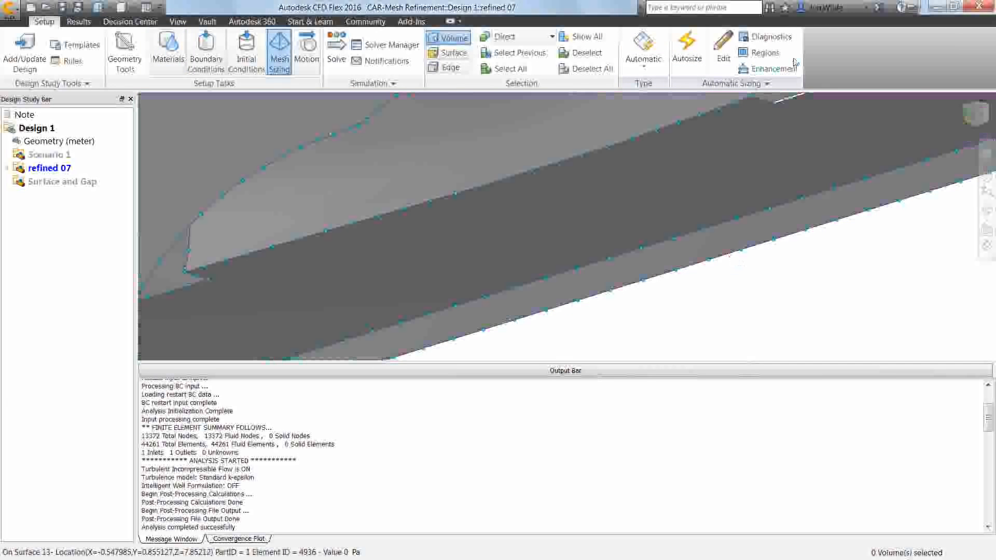
Open boundary mesh enhancement and set 10 layers with a layer gradation of 1.20.
click(769, 69)
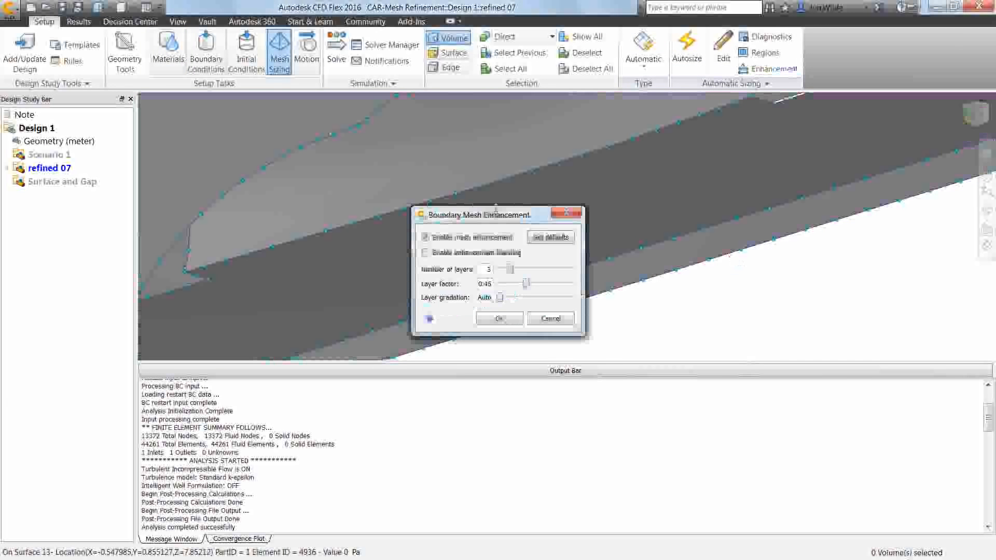
drag(510, 210, 514, 188)
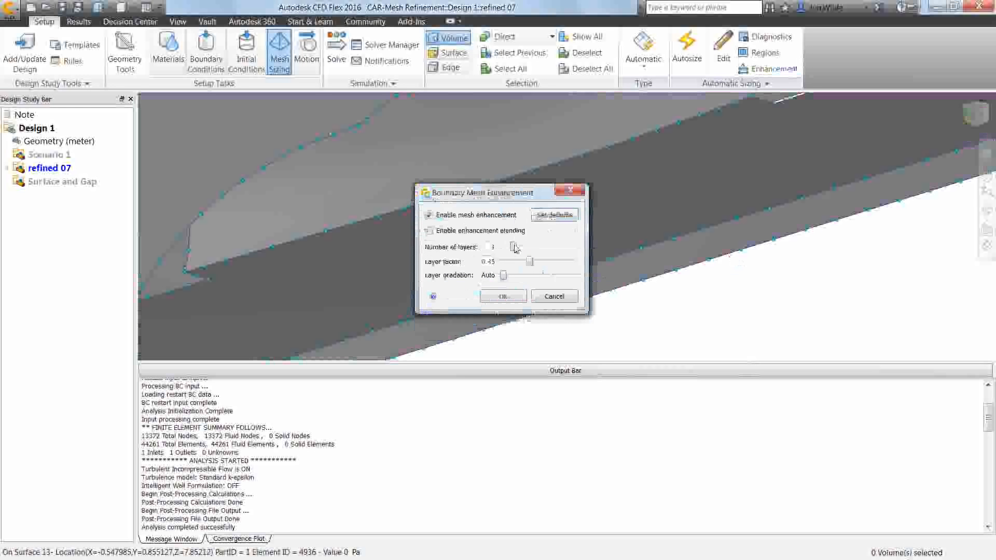
drag(515, 248, 550, 248)
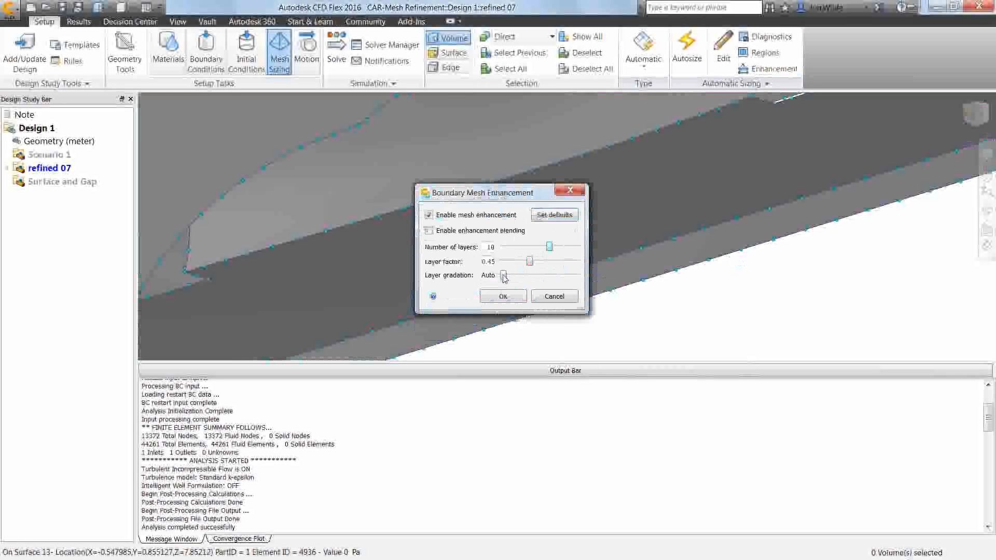
drag(504, 278, 515, 279)
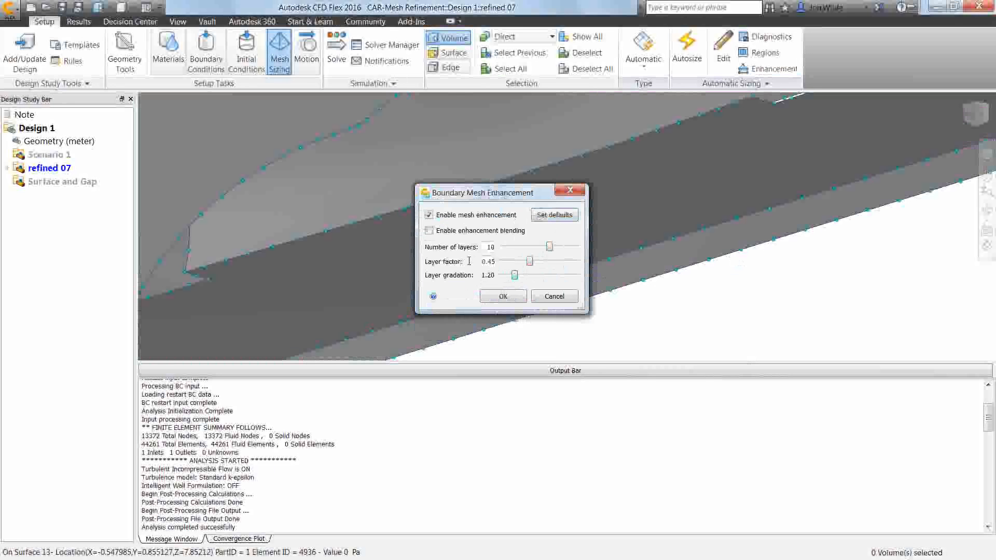